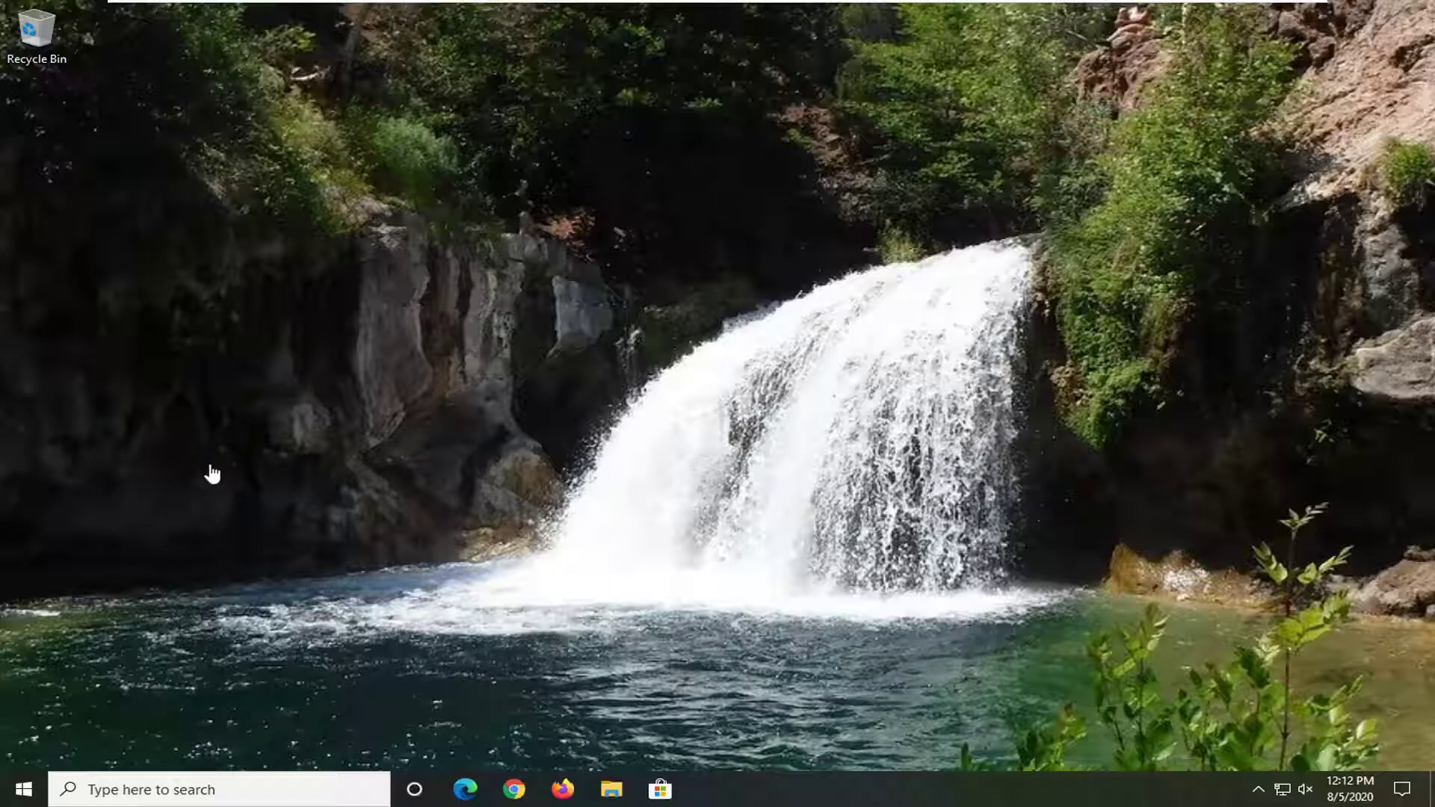
Search for 'device manager' from Start and open Device Manager
click(20, 792)
text(device manager)
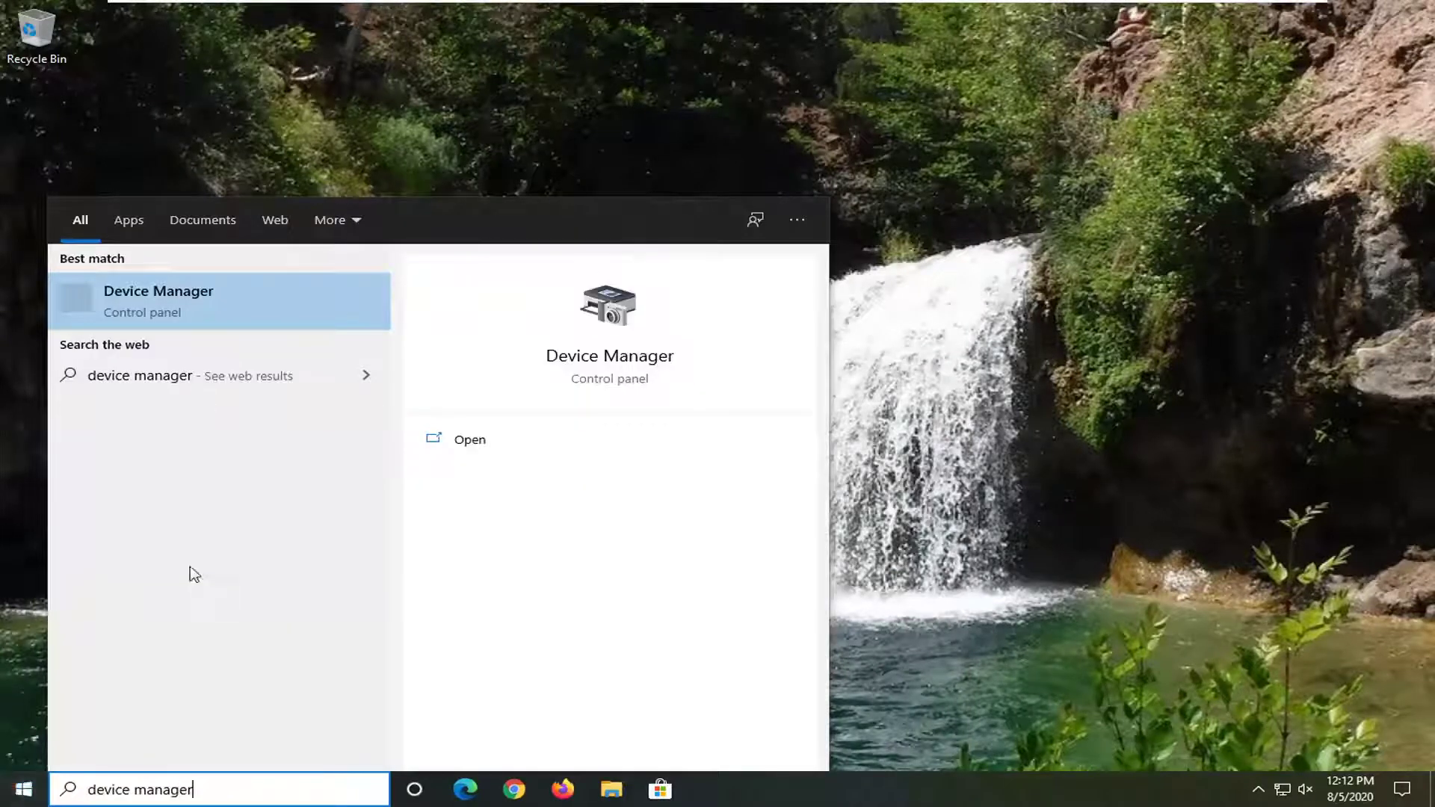
click(173, 299)
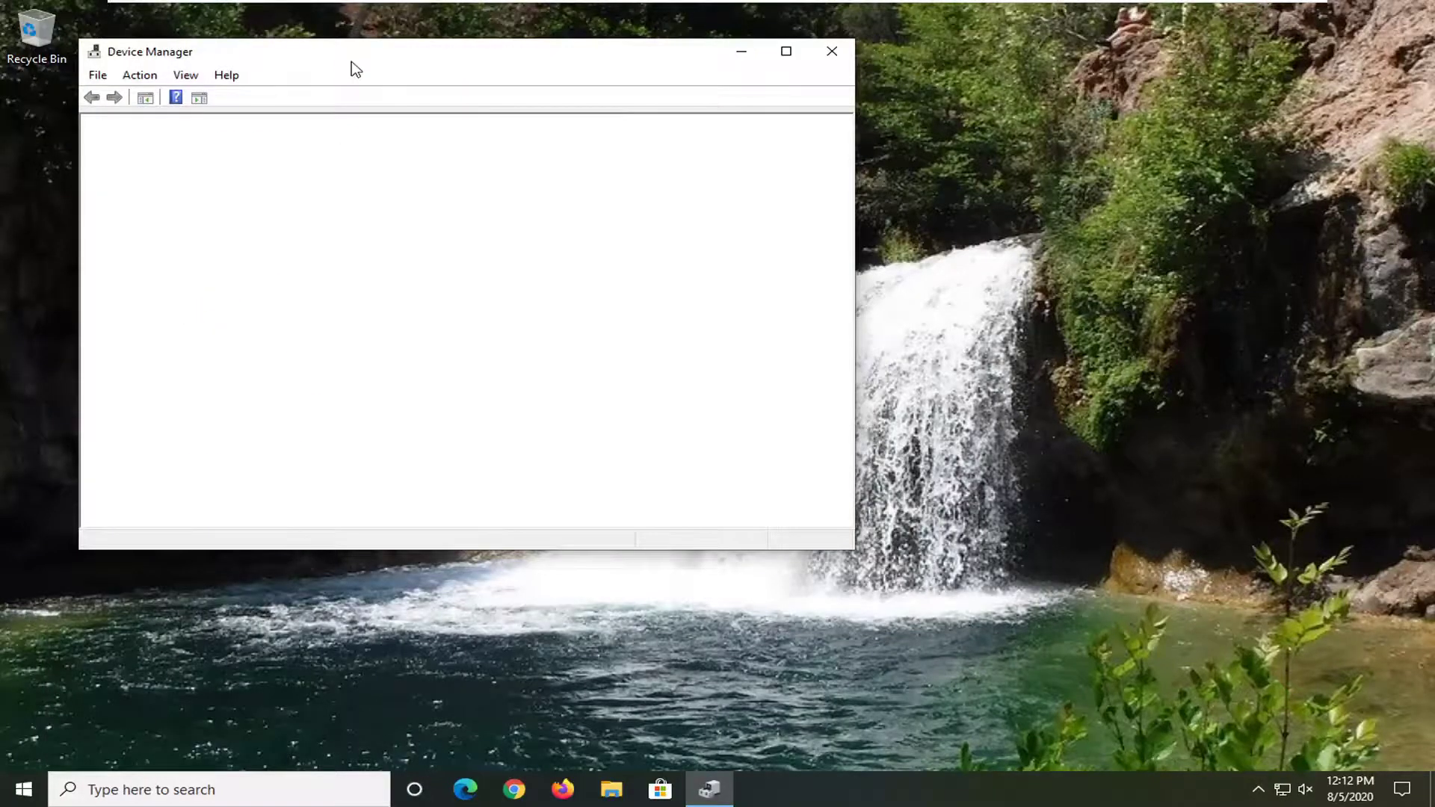
drag(352, 65, 476, 84)
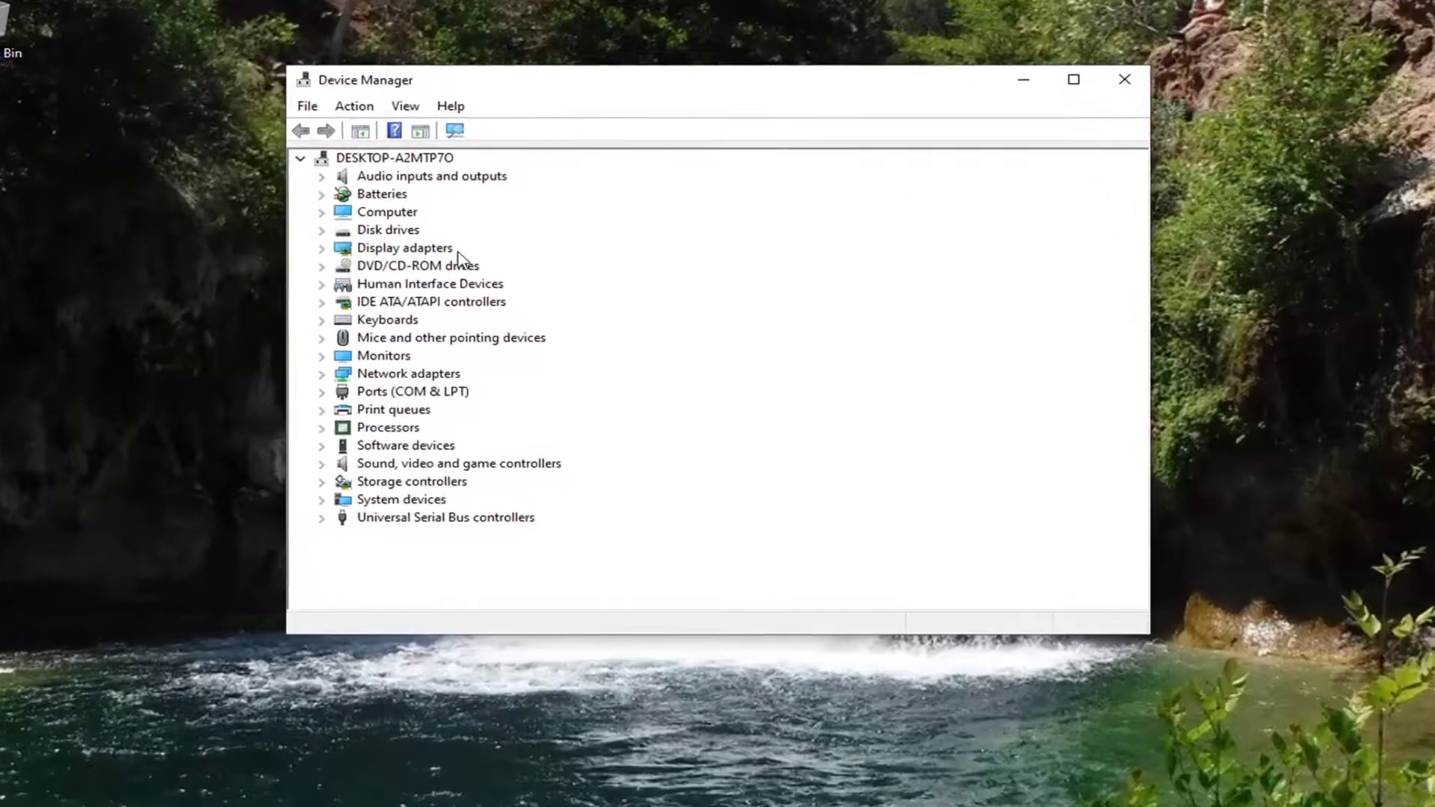
Expand the Display adapters category and select VMware SVGA 3D
click(307, 224)
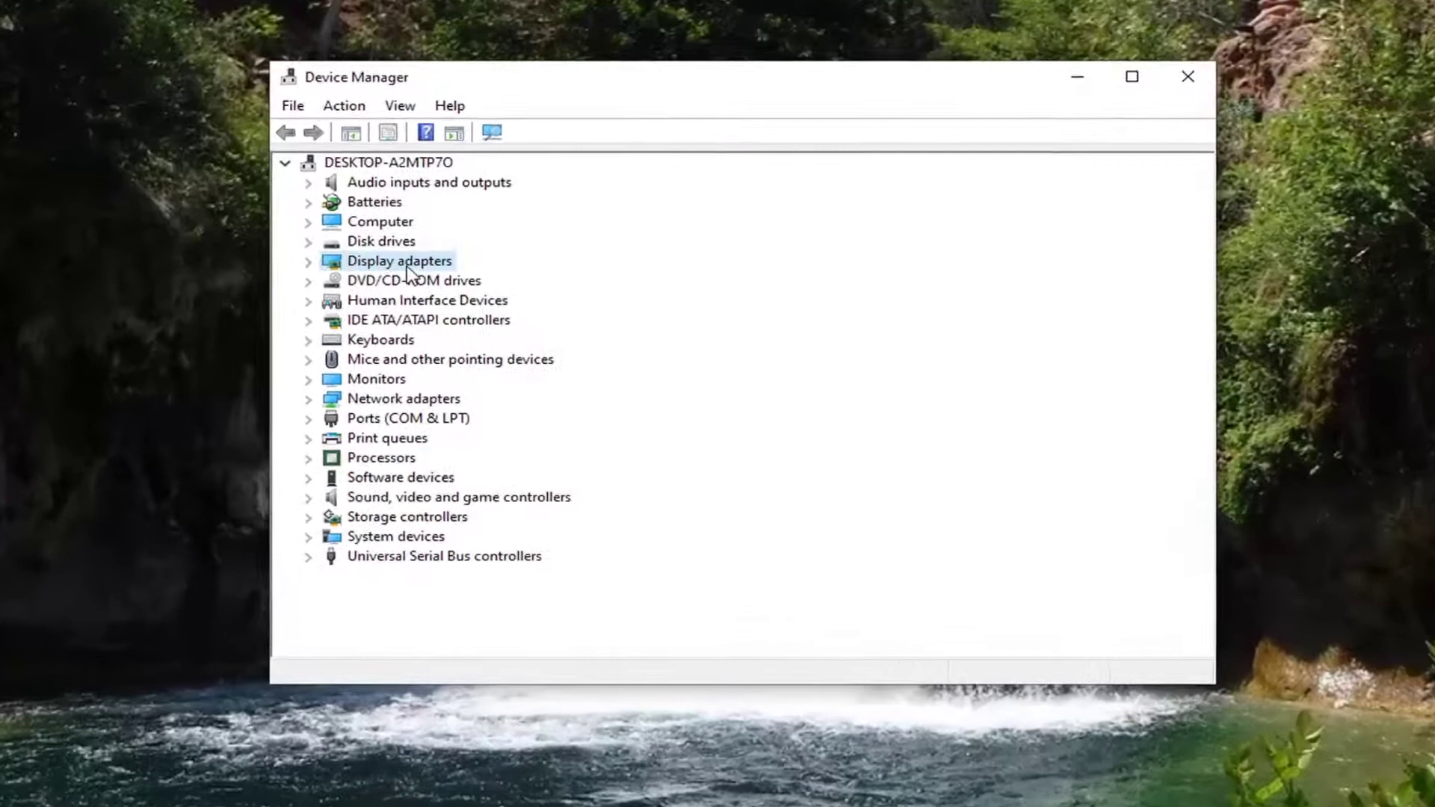
double_click(407, 267)
click(408, 289)
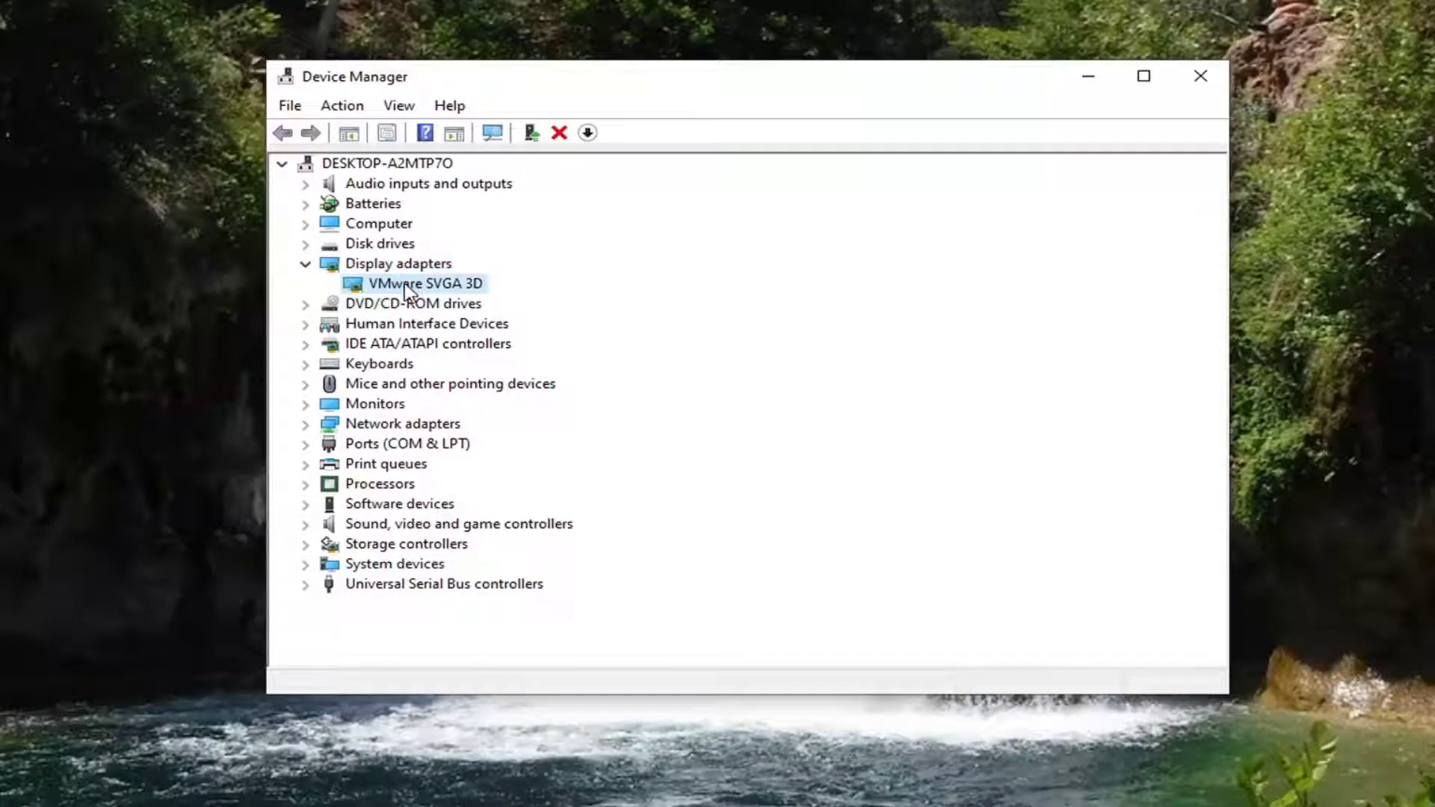
Update the VMware SVGA 3D driver using Windows' automatic driver search
right_click(408, 289)
click(469, 297)
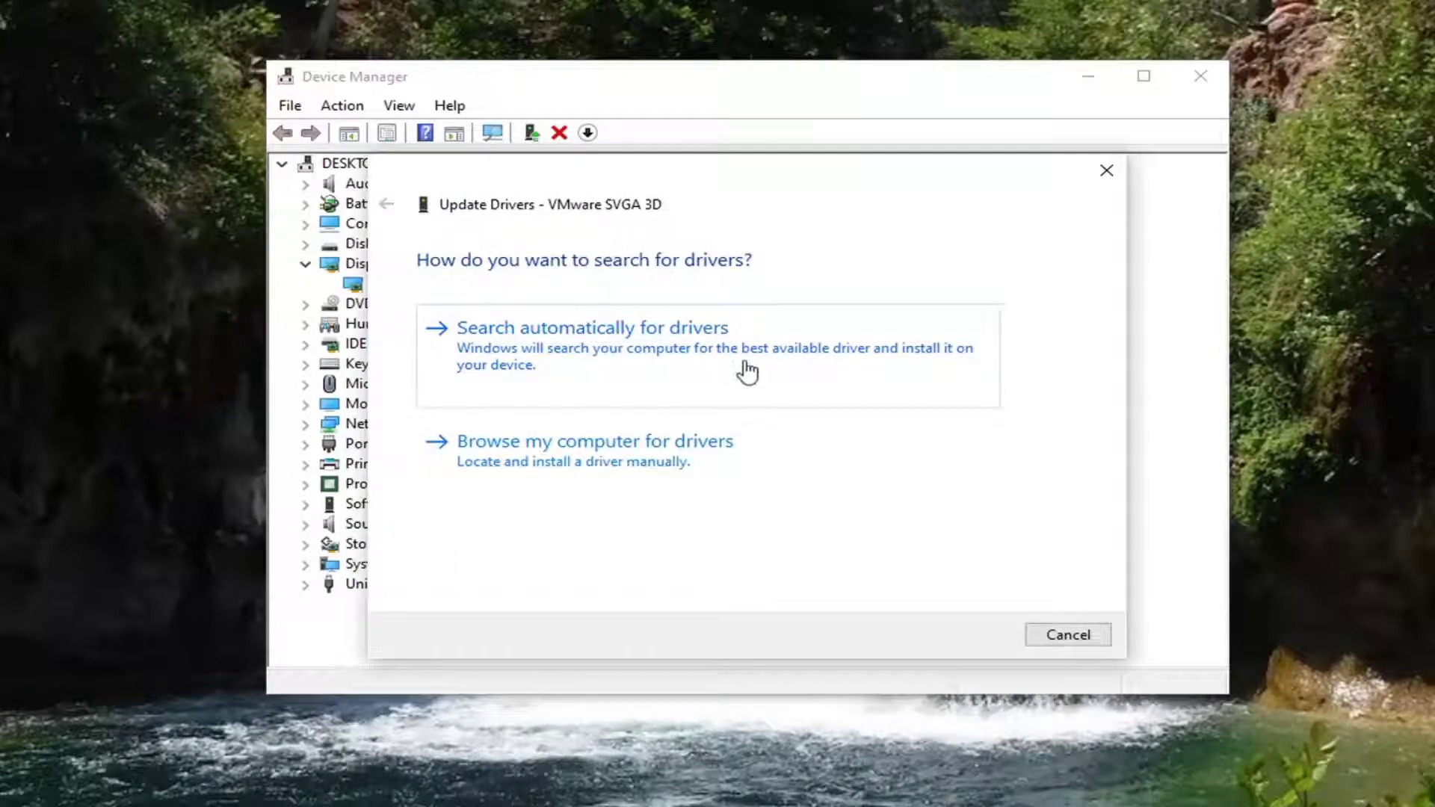
click(598, 357)
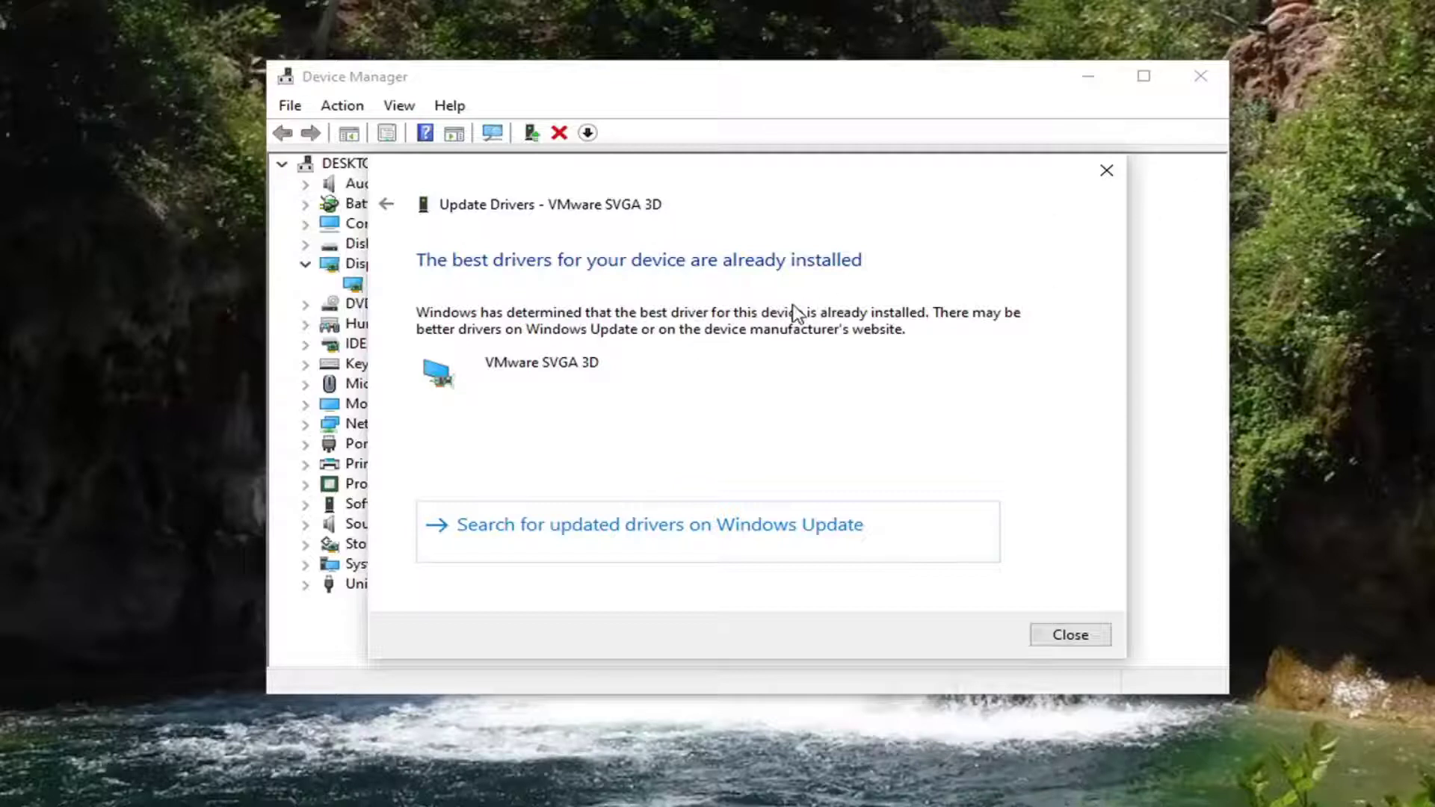
Install the VMware SVGA 3D driver from the compatible drivers on this computer
click(1070, 634)
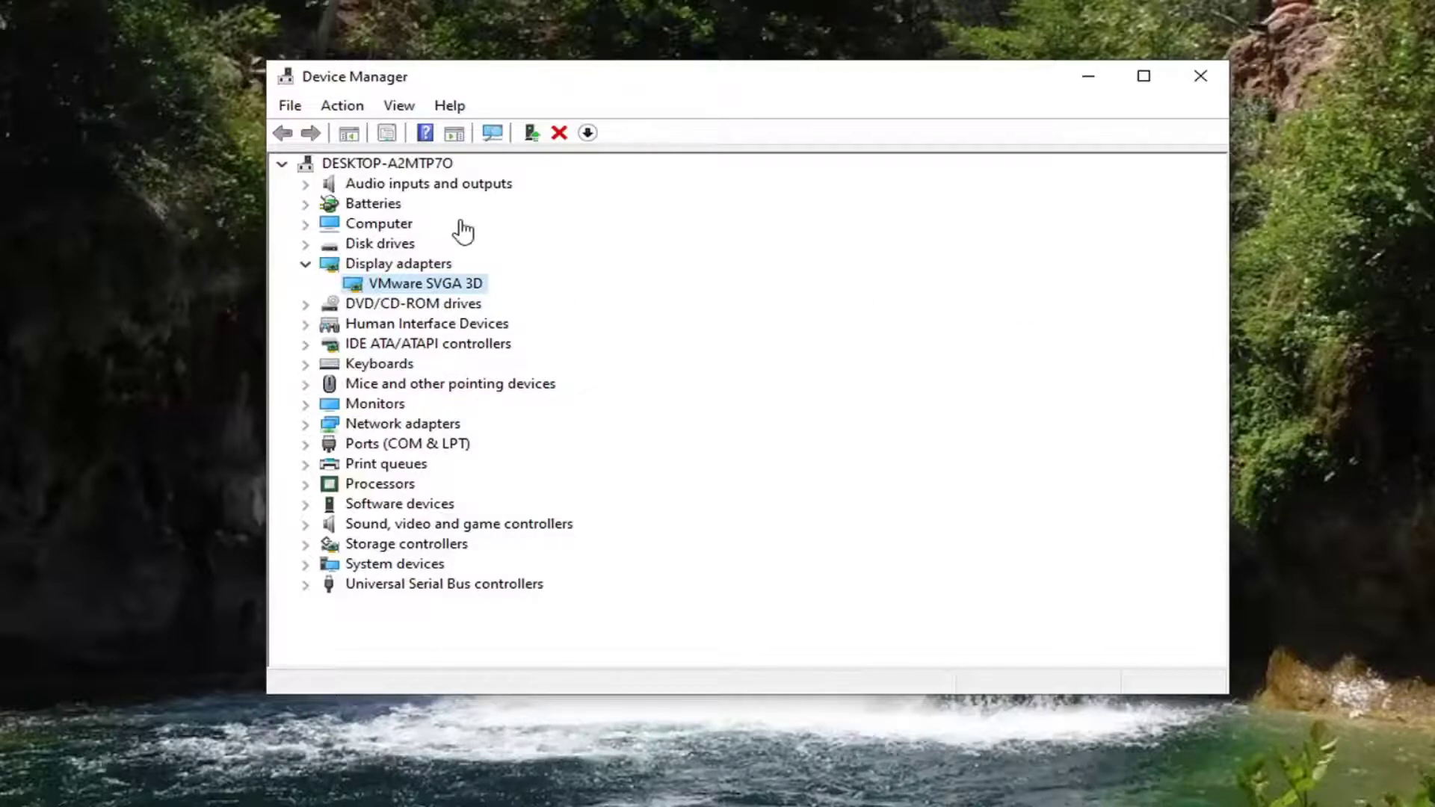
right_click(400, 285)
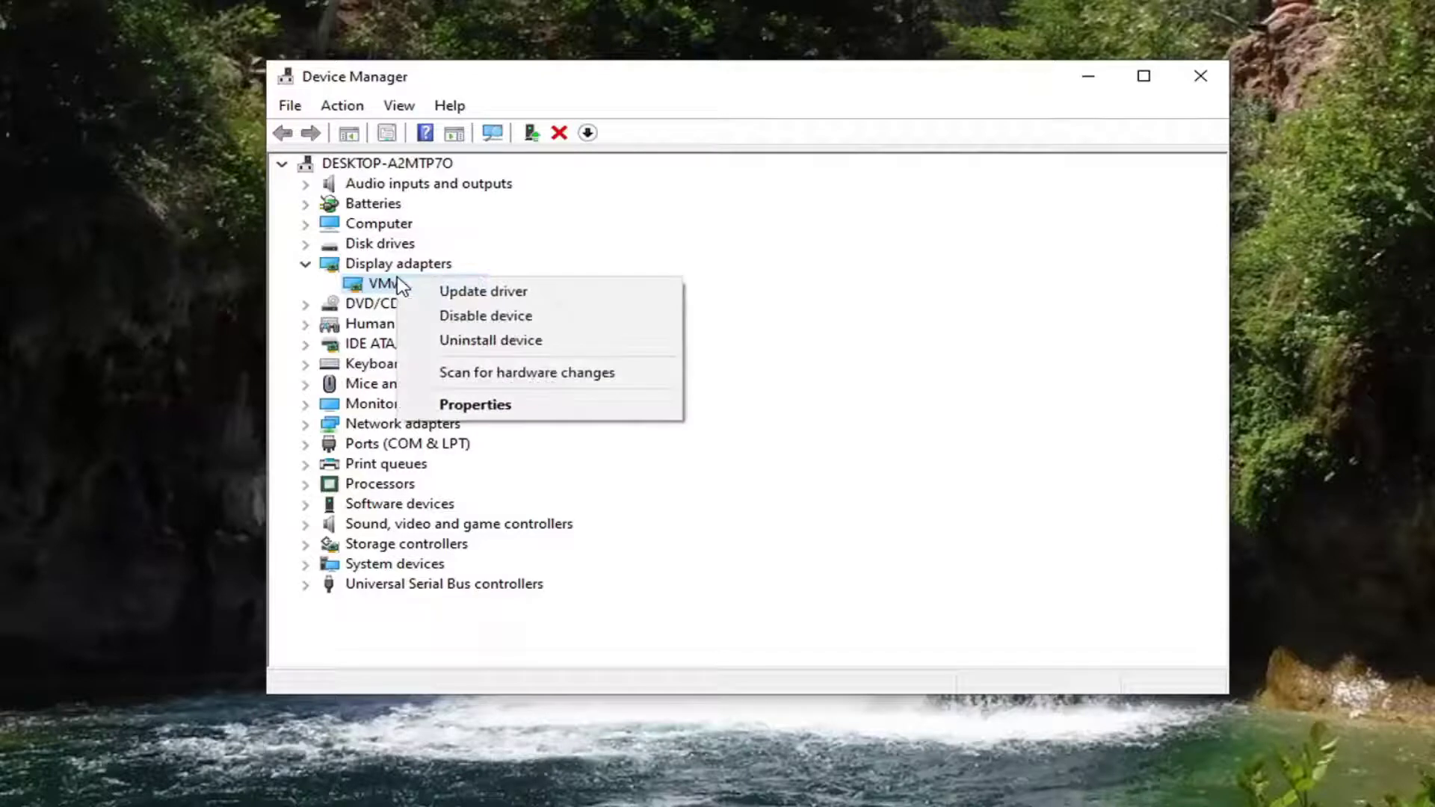
click(505, 291)
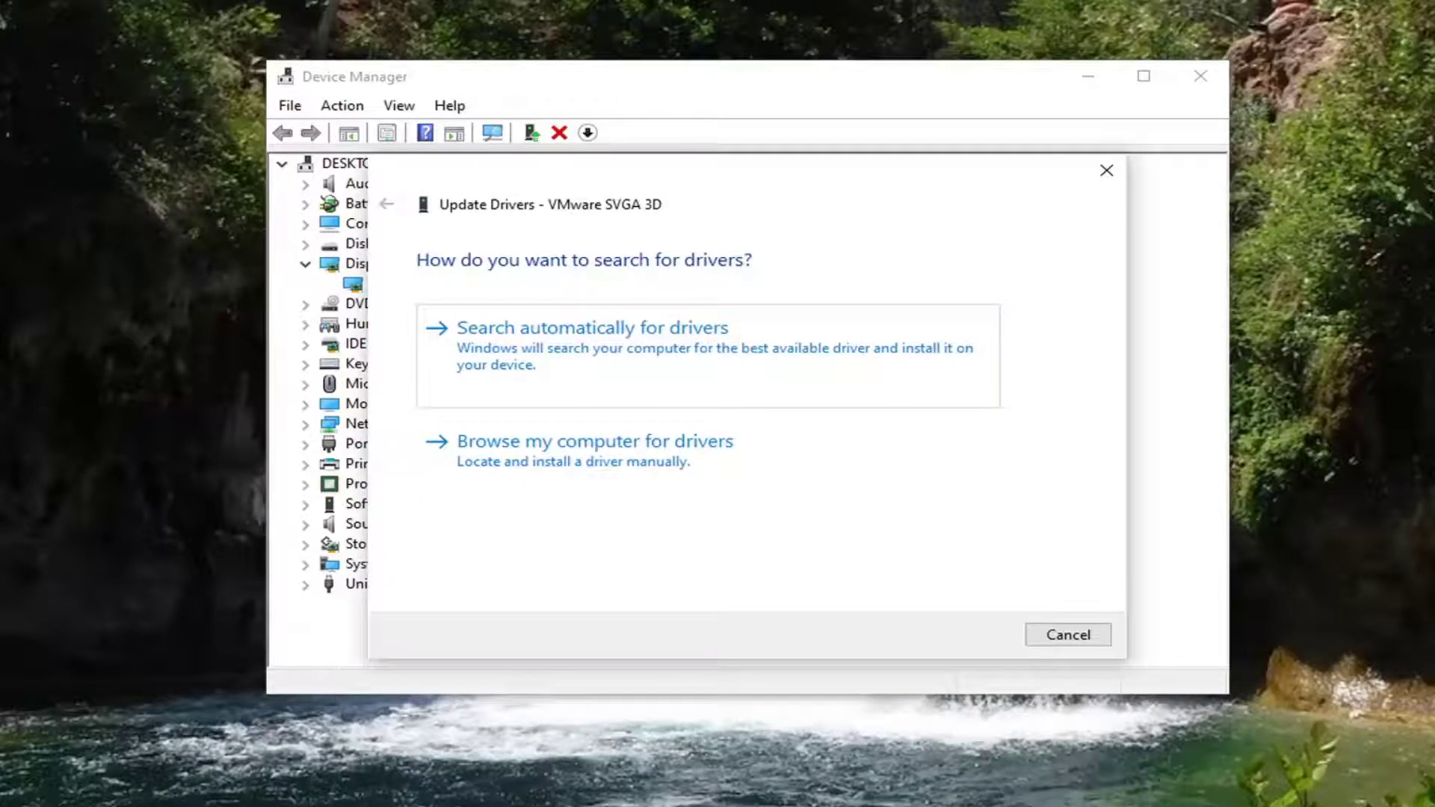
click(624, 454)
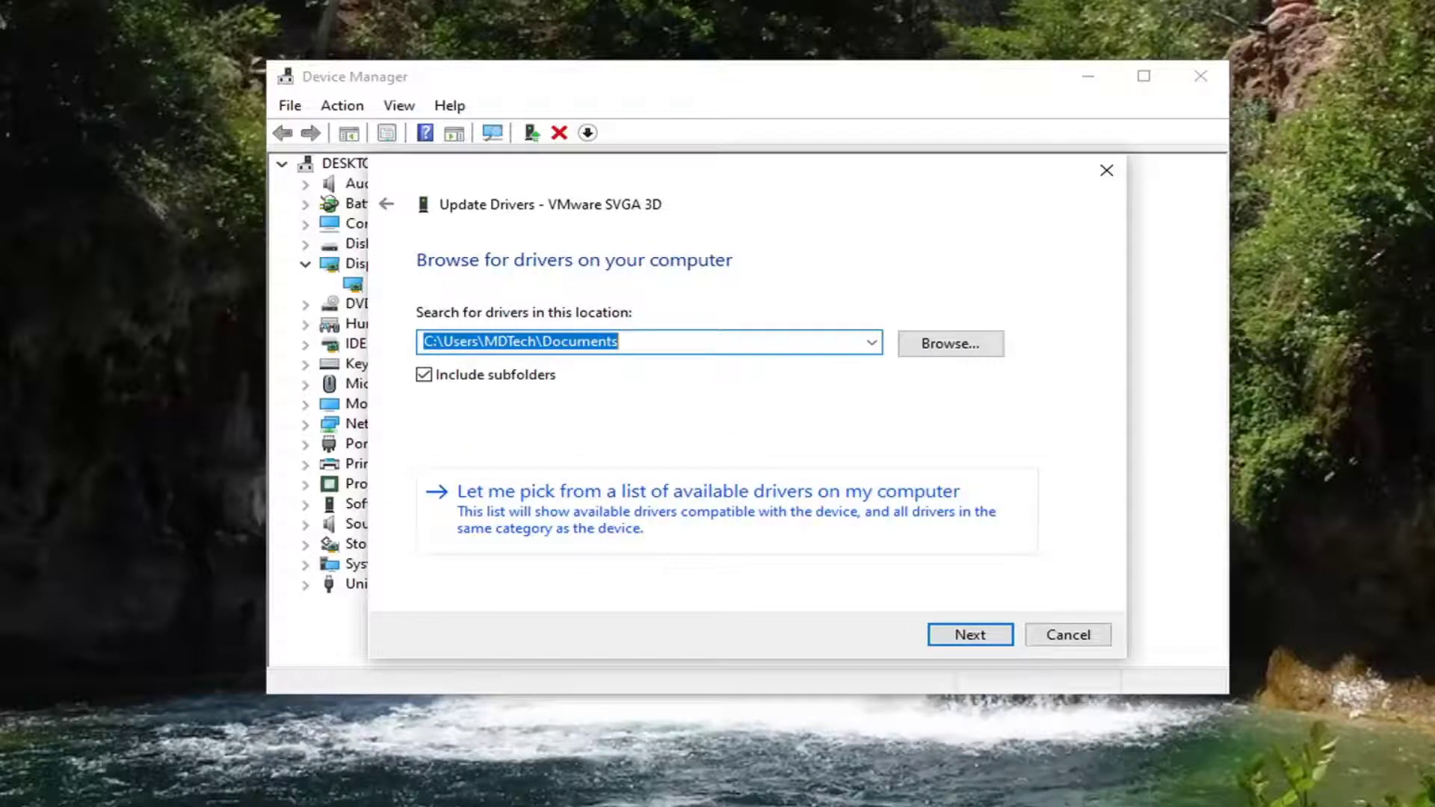
click(634, 506)
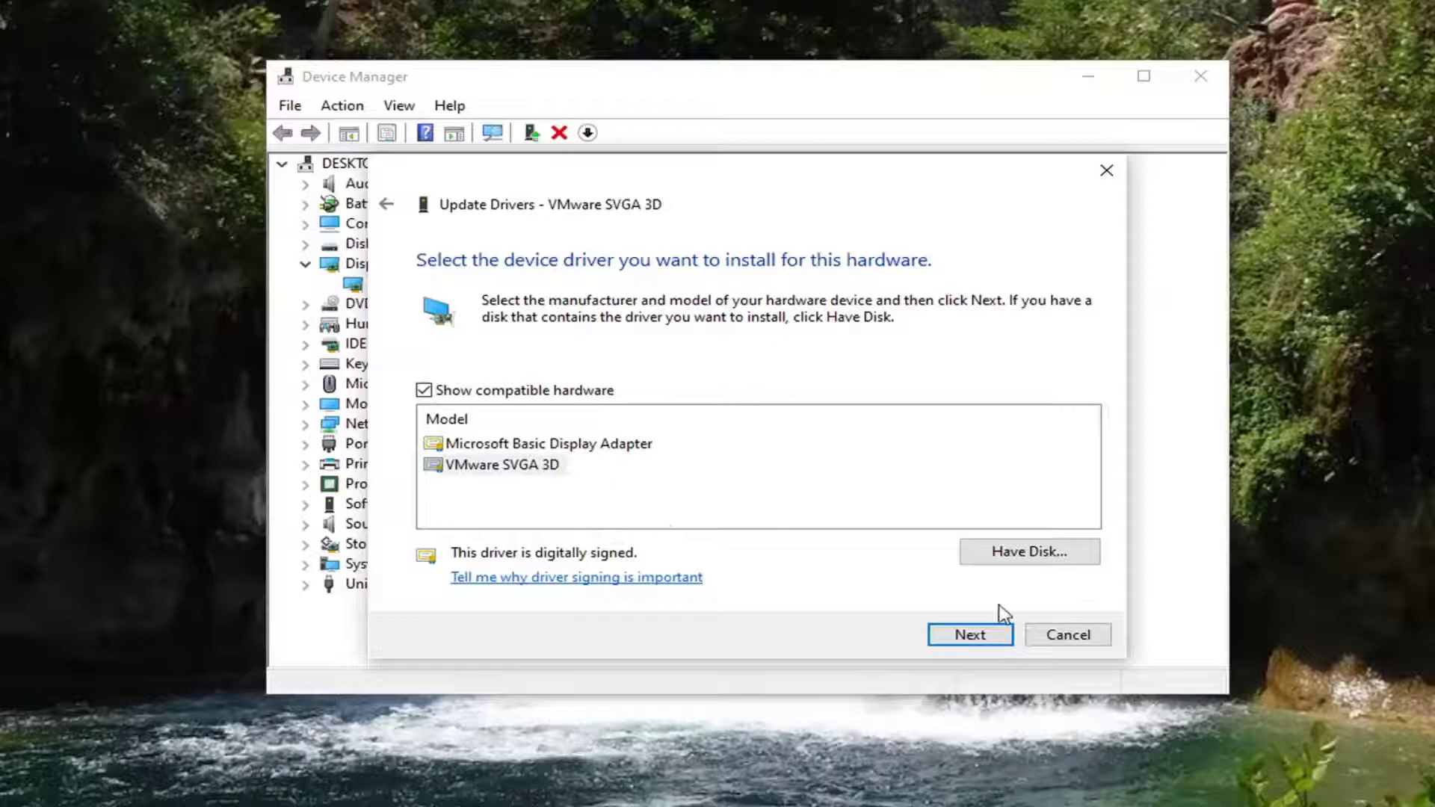
click(979, 635)
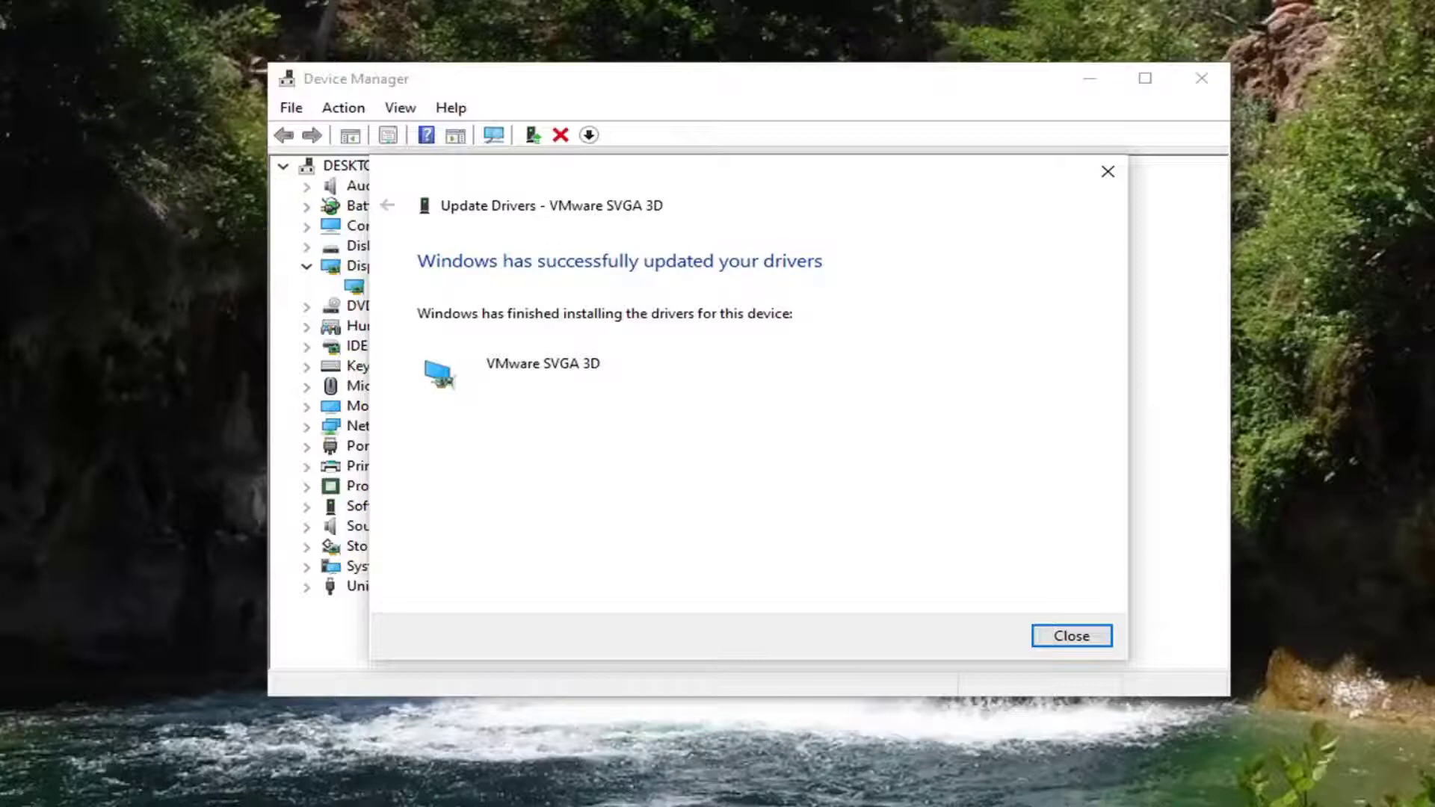
Open Control Panel in Large icons view and go to Power Options
click(1074, 637)
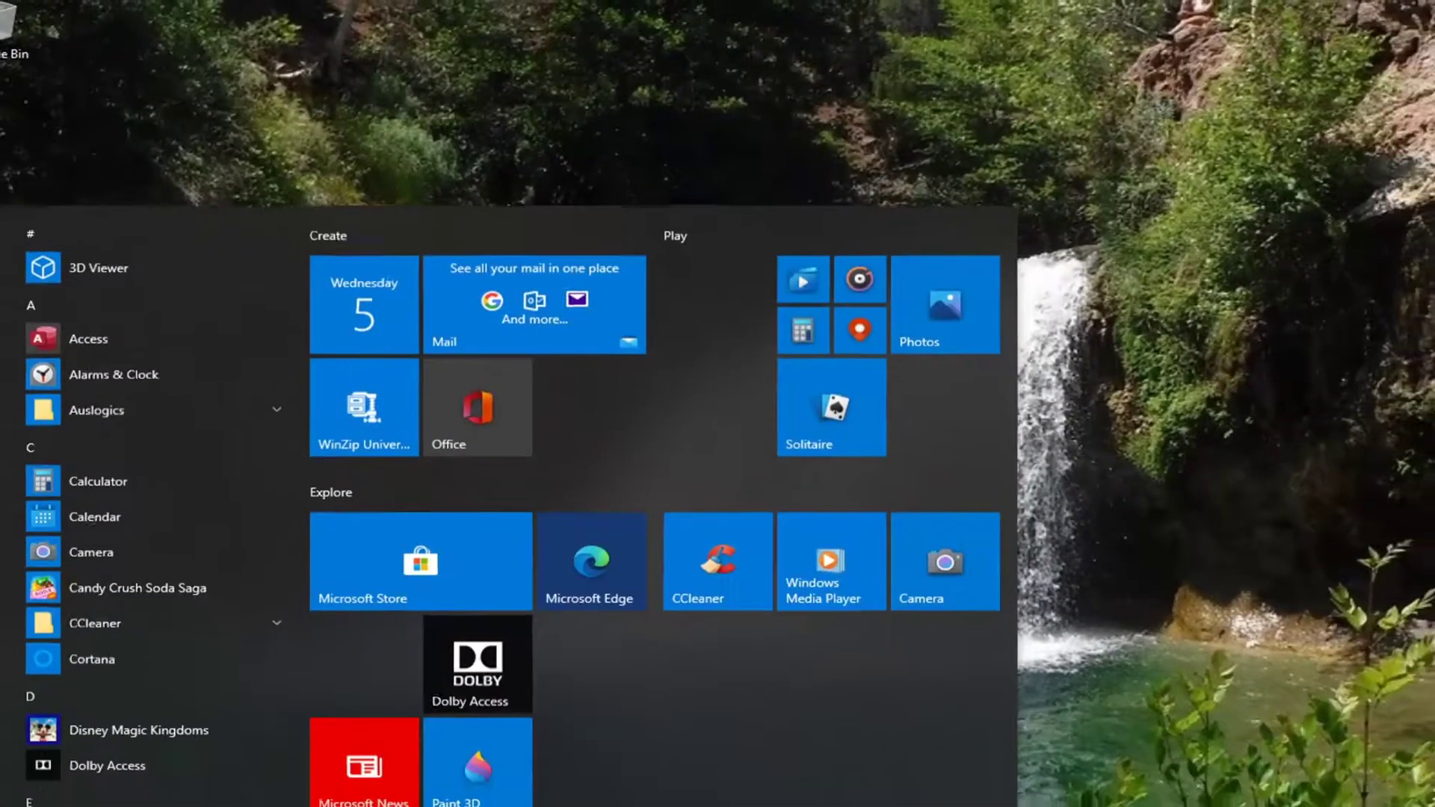
text(control)
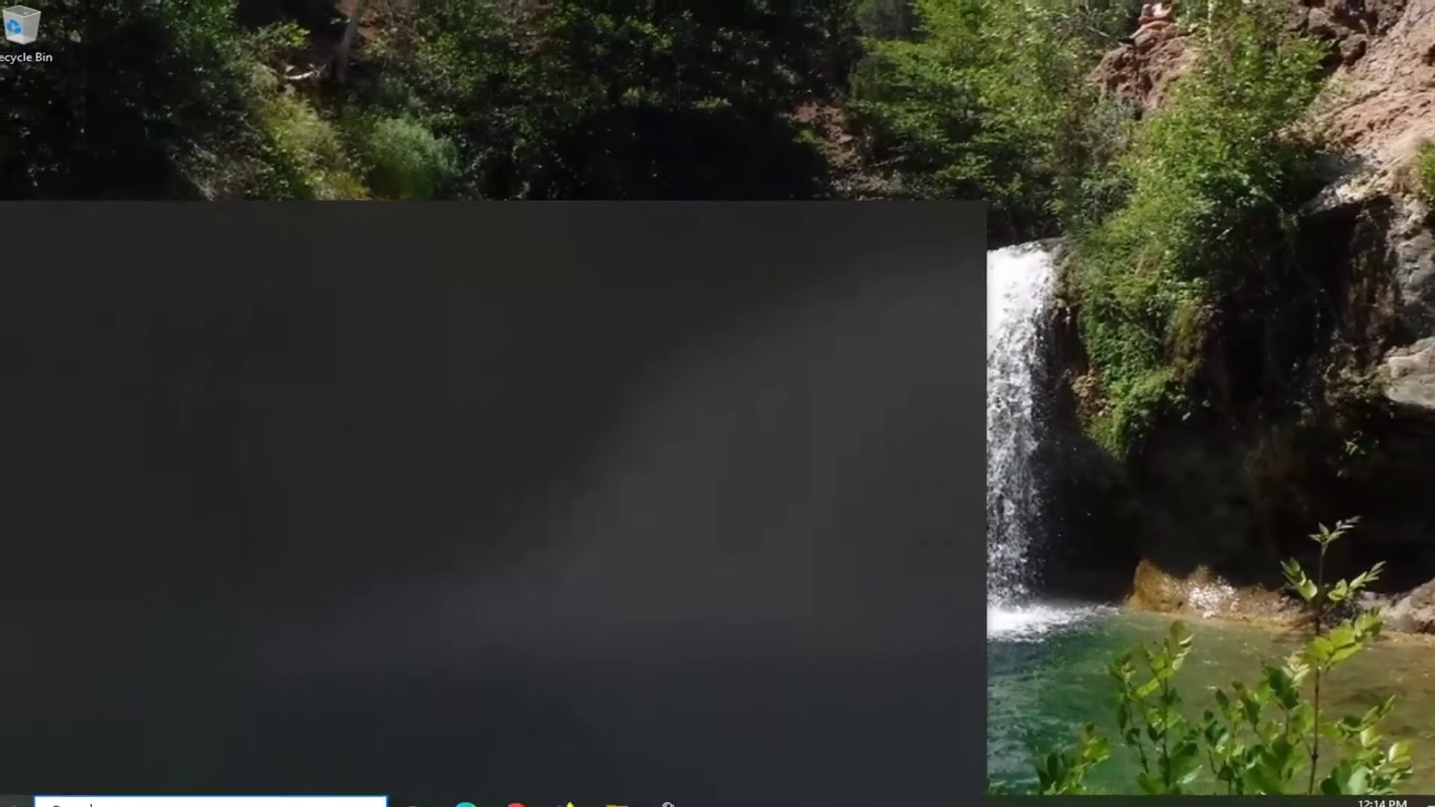
text( panel)
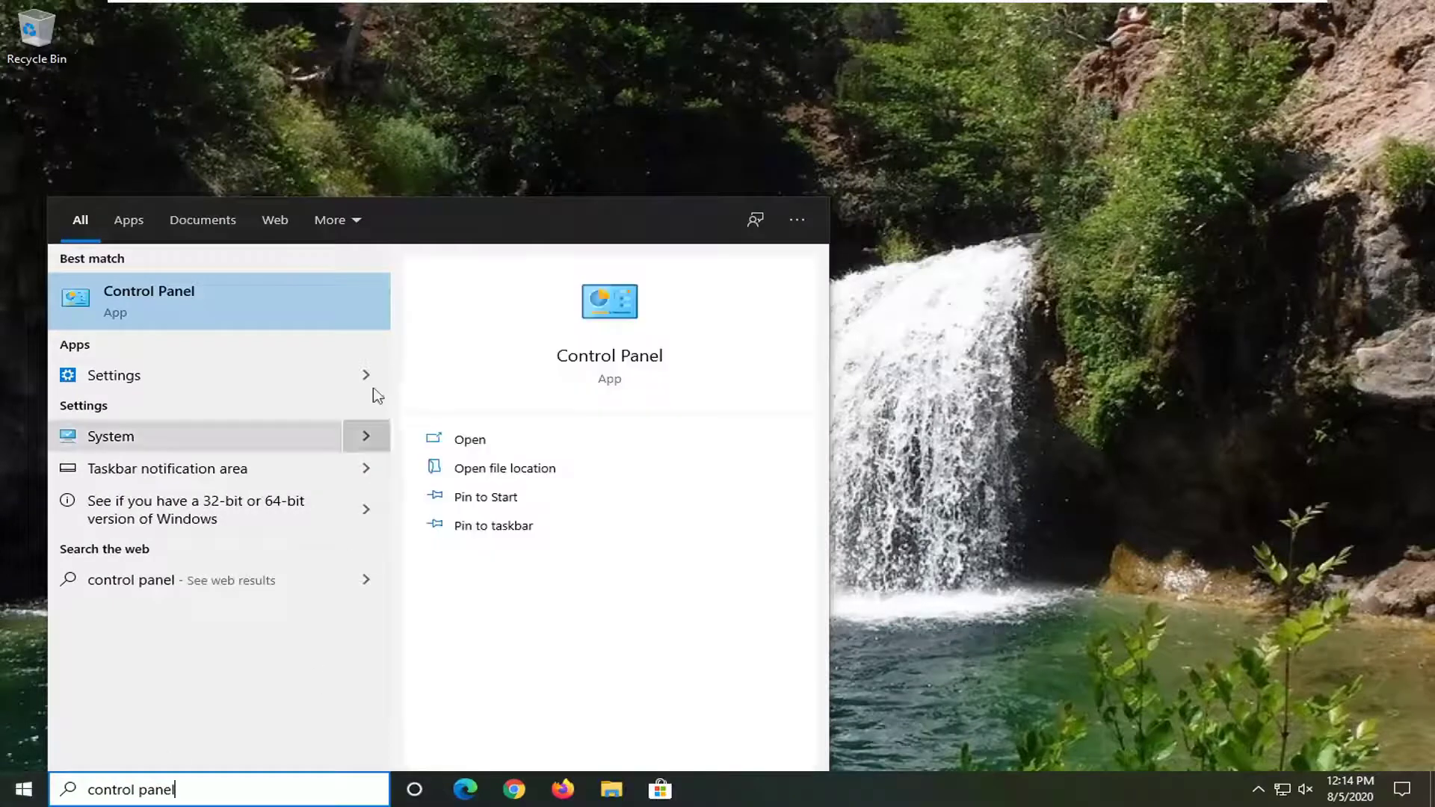
click(229, 311)
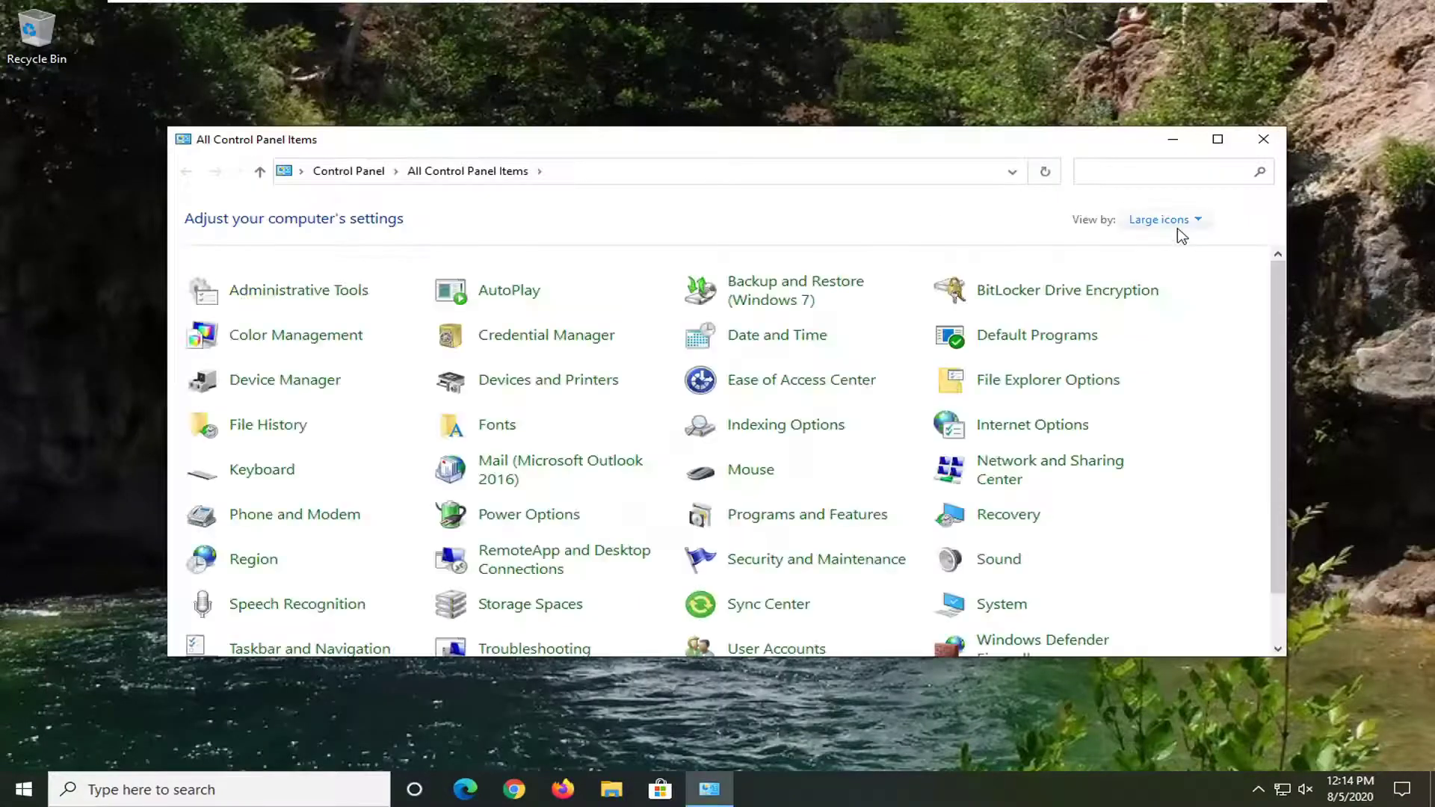
click(1170, 222)
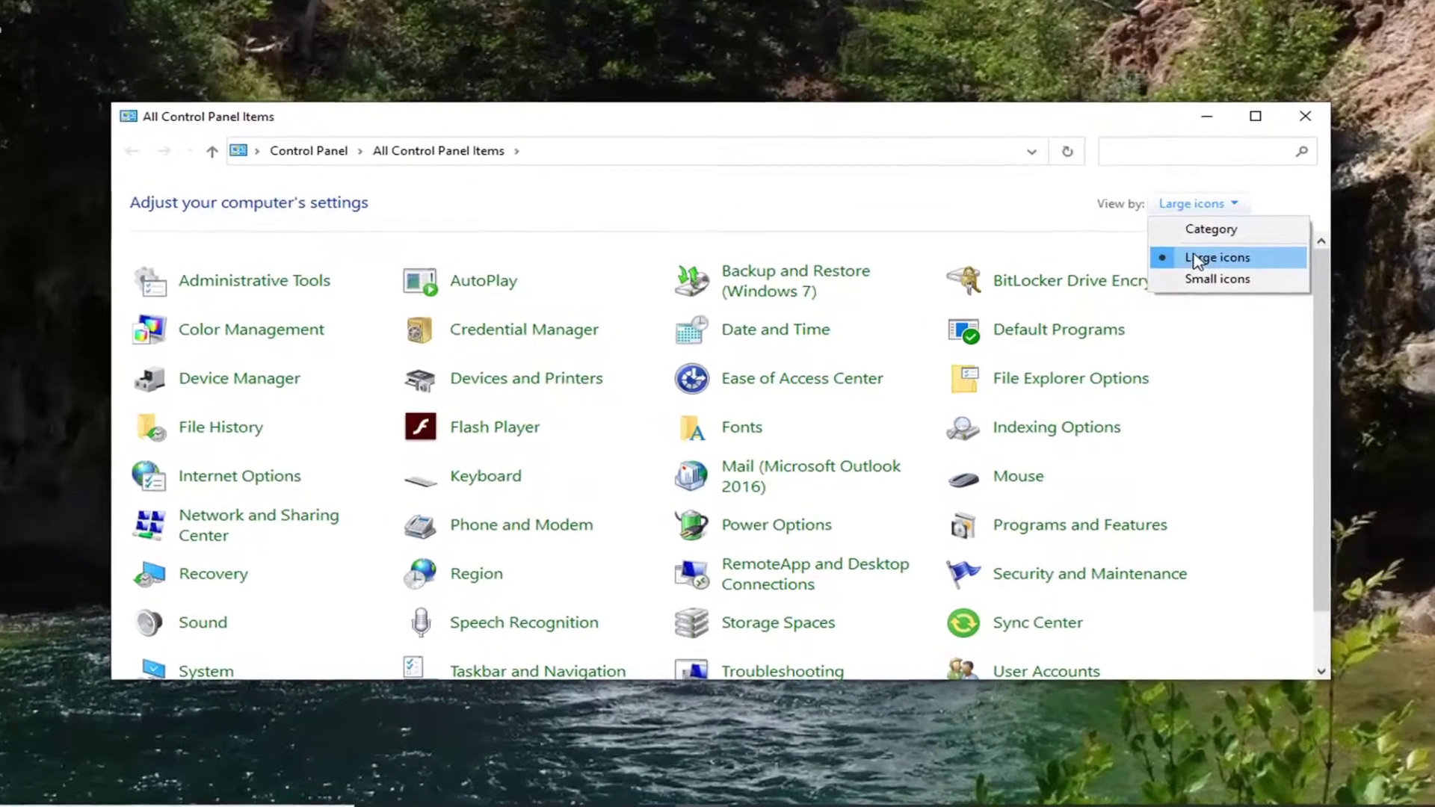
click(1170, 268)
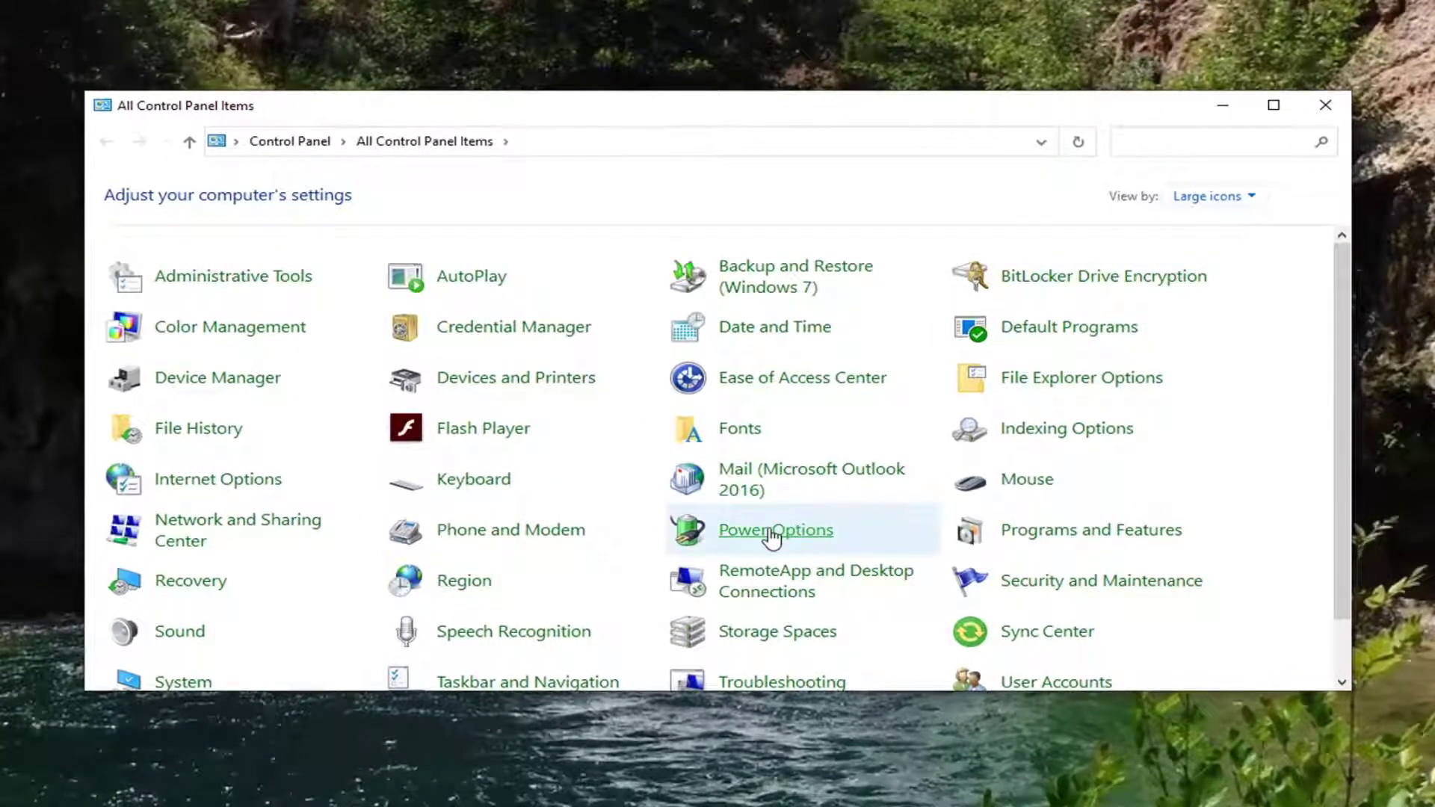
click(772, 535)
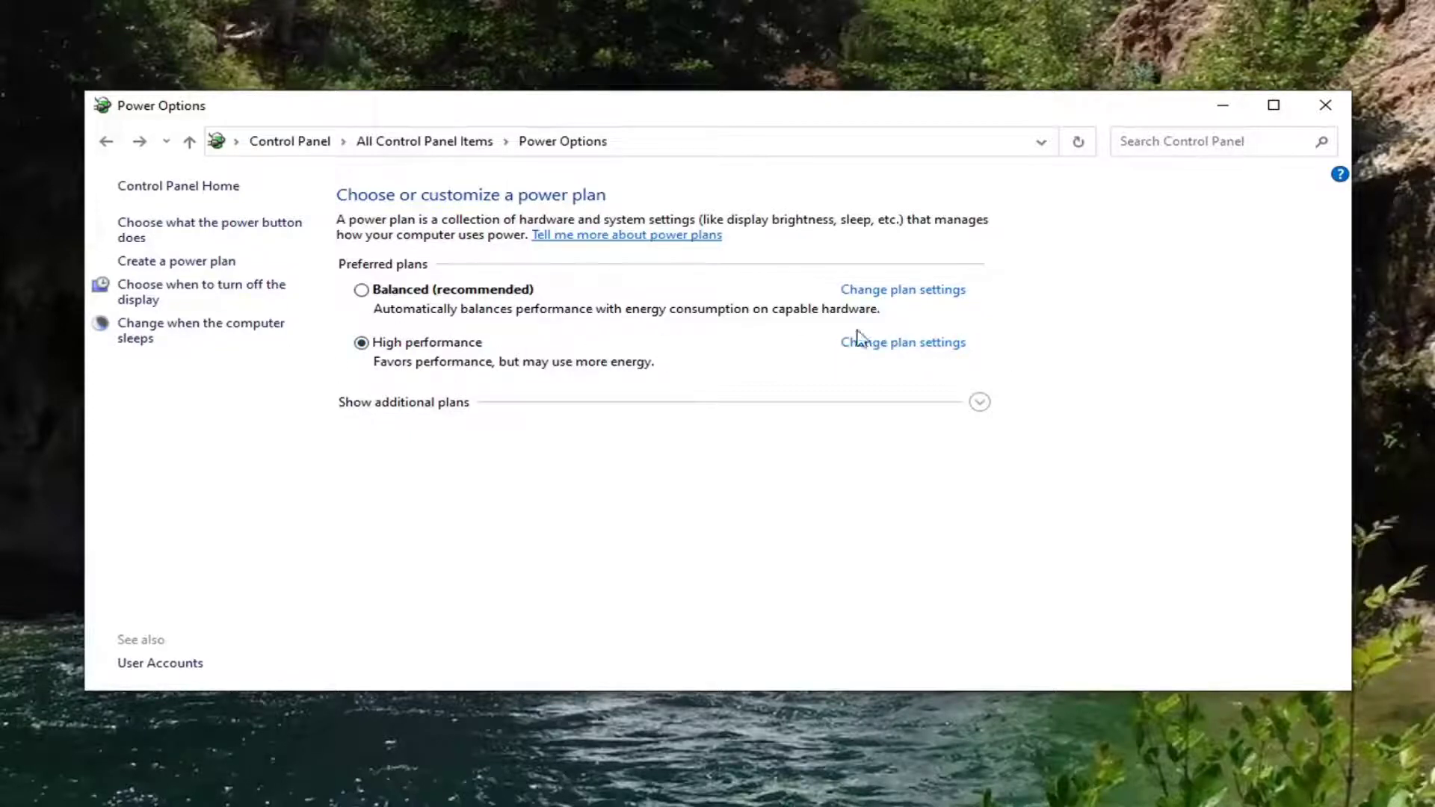
Open the advanced power settings for the High performance plan
click(909, 345)
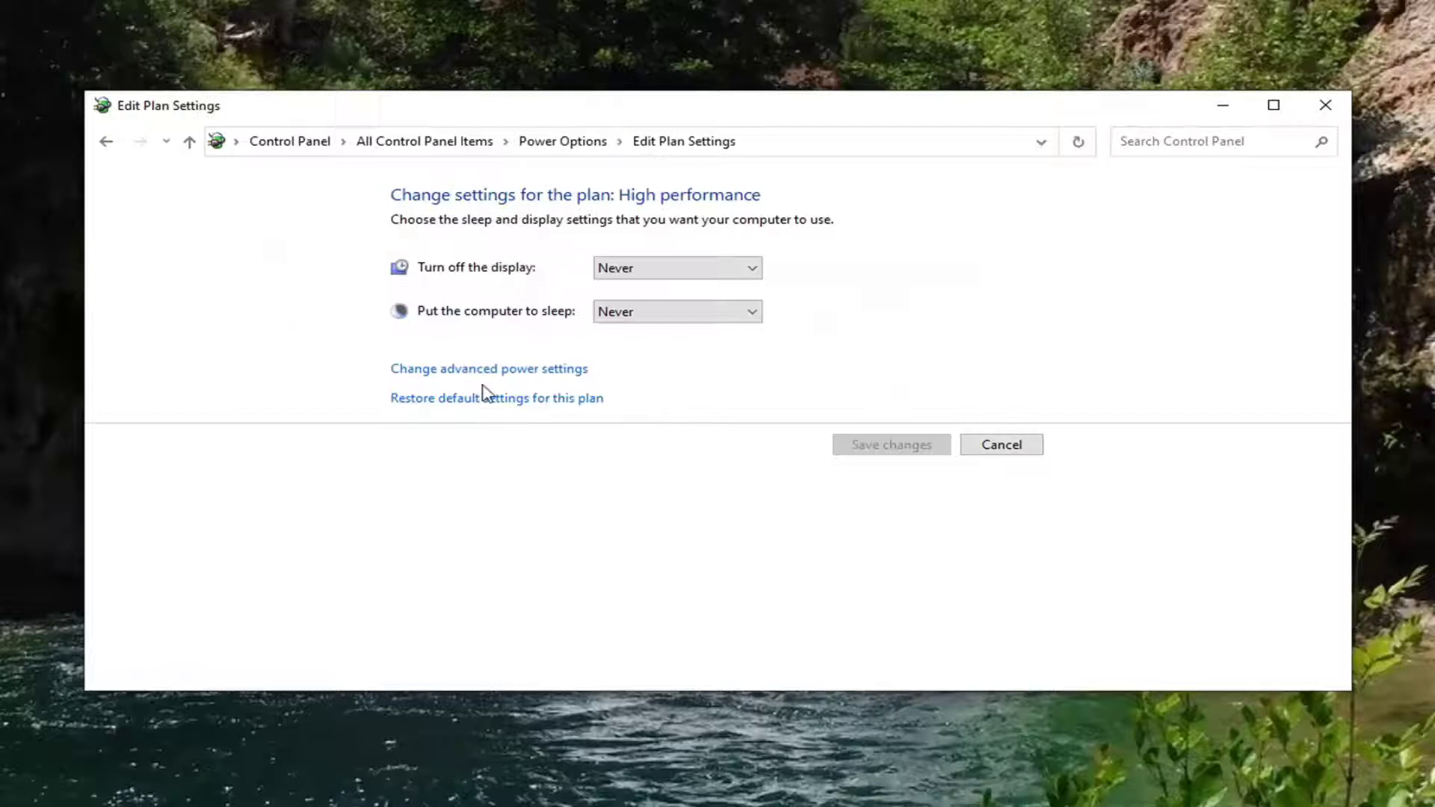
click(433, 371)
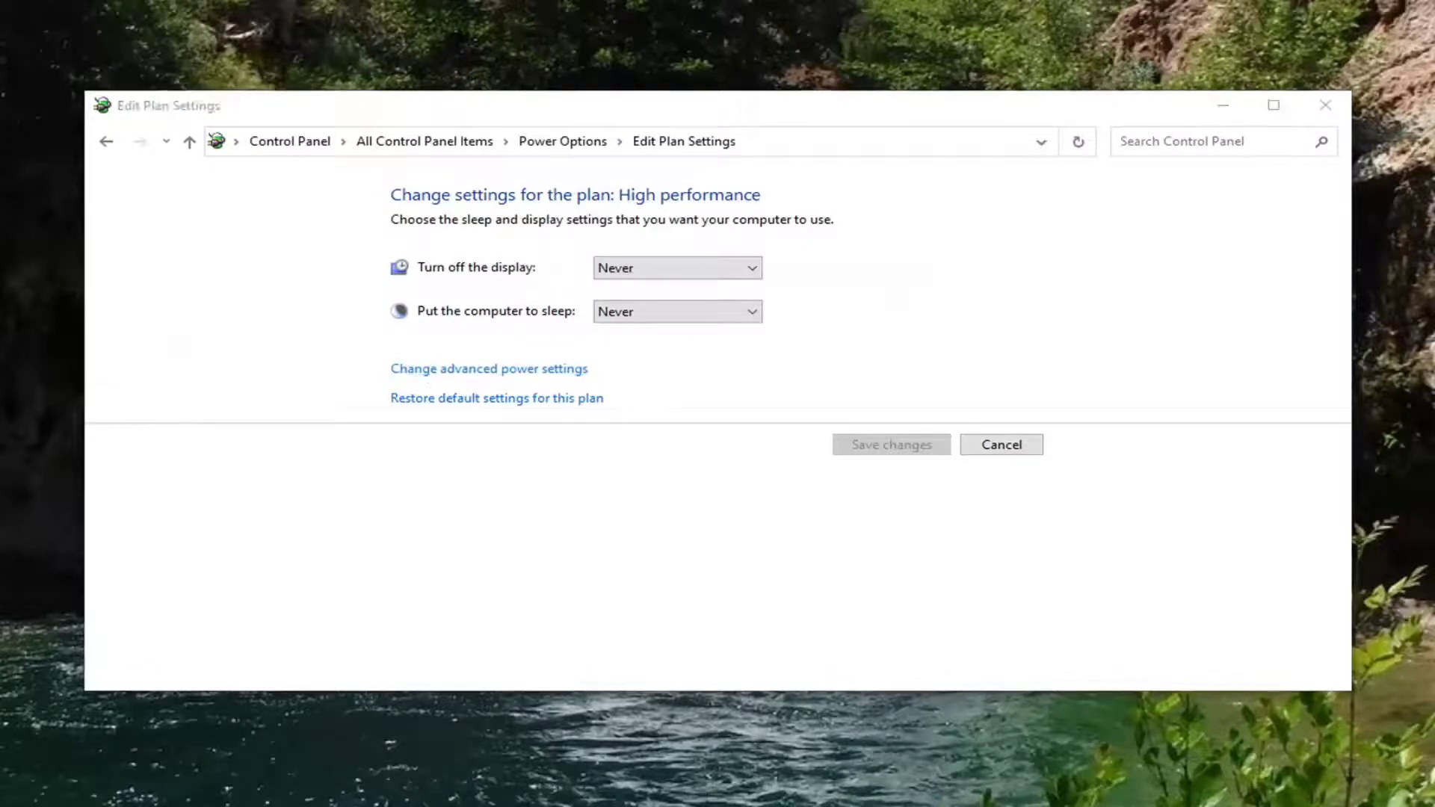
drag(178, 2, 655, 121)
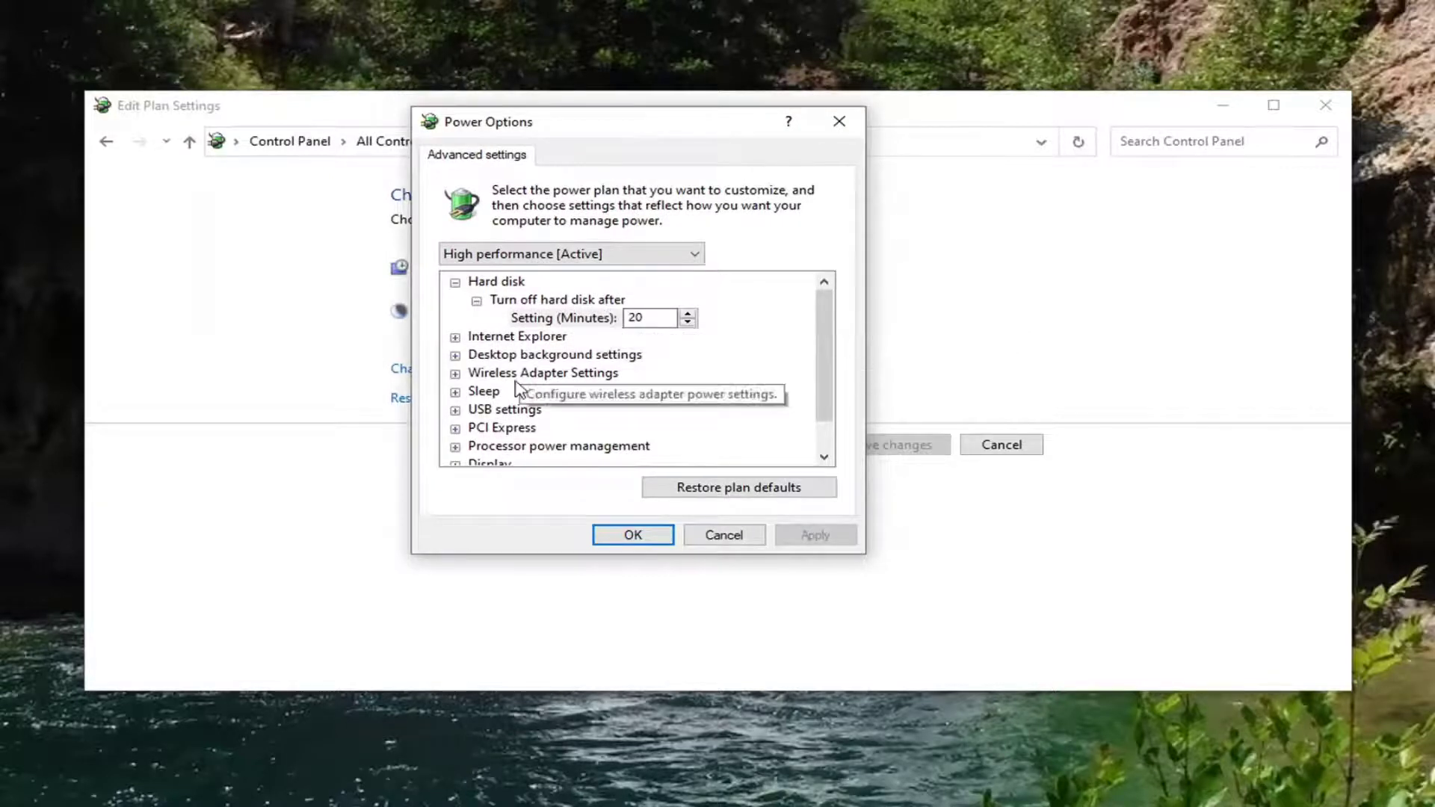
Set Wireless Adapter Settings' Power Saving Mode to Maximum Power Saving and apply it
click(494, 375)
click(454, 374)
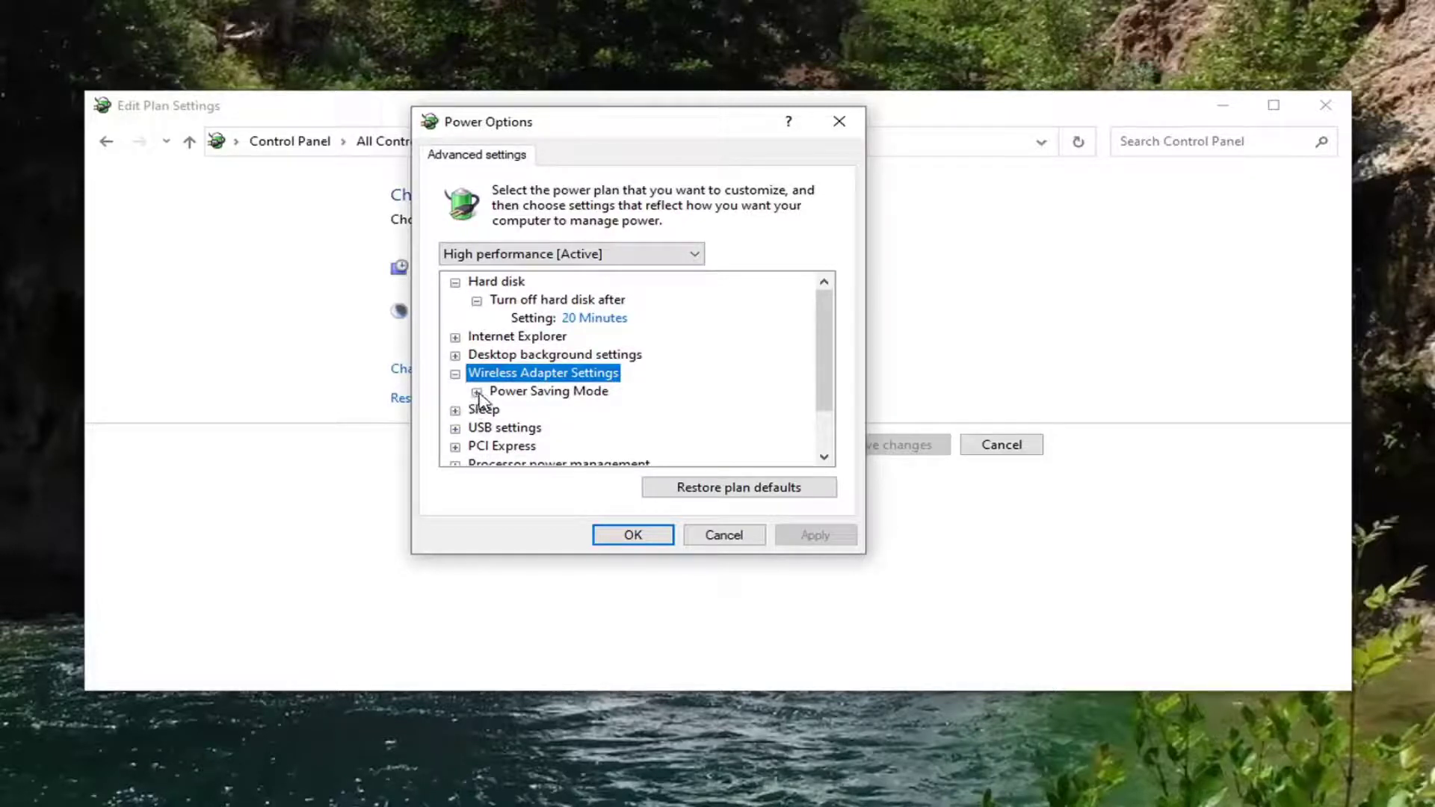
click(477, 392)
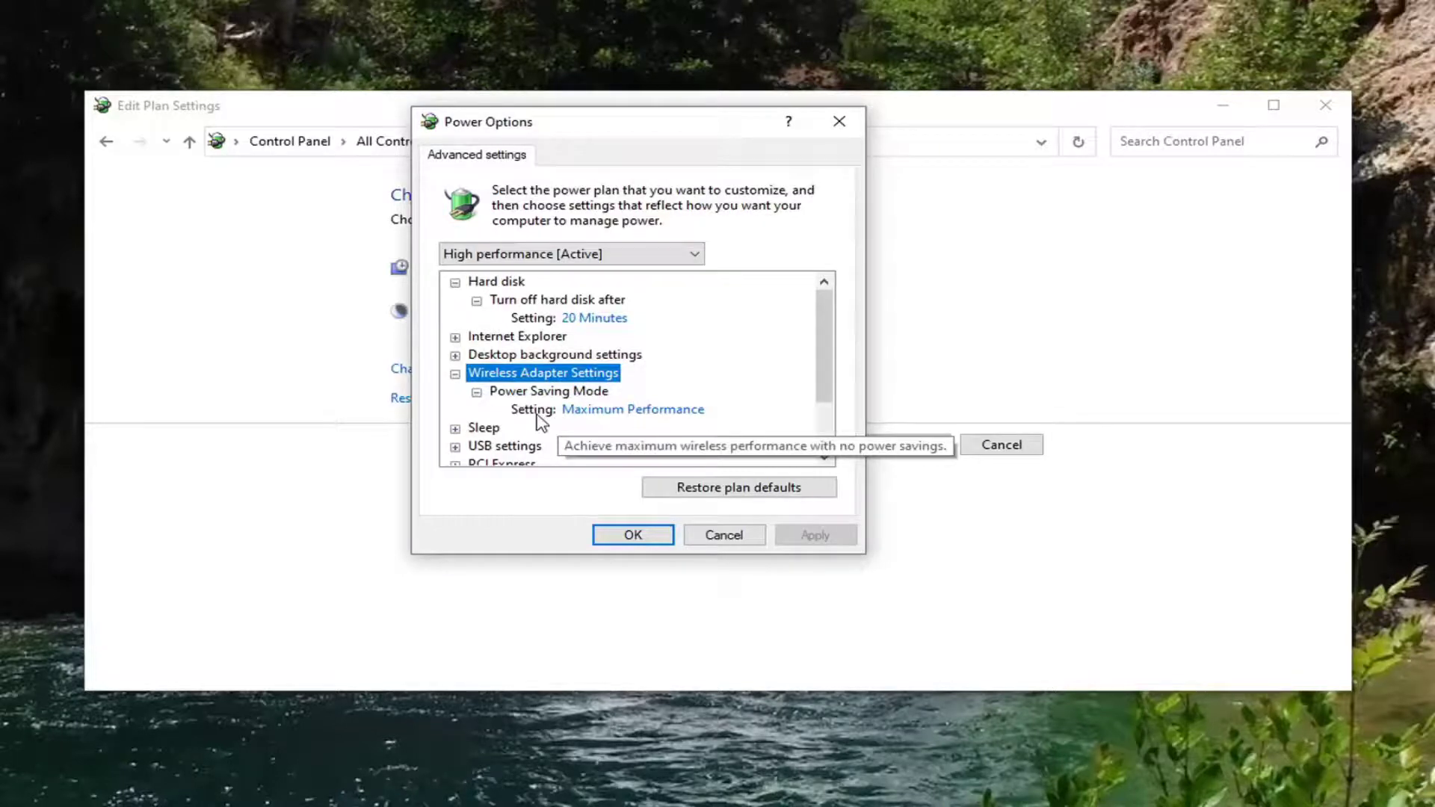
click(665, 412)
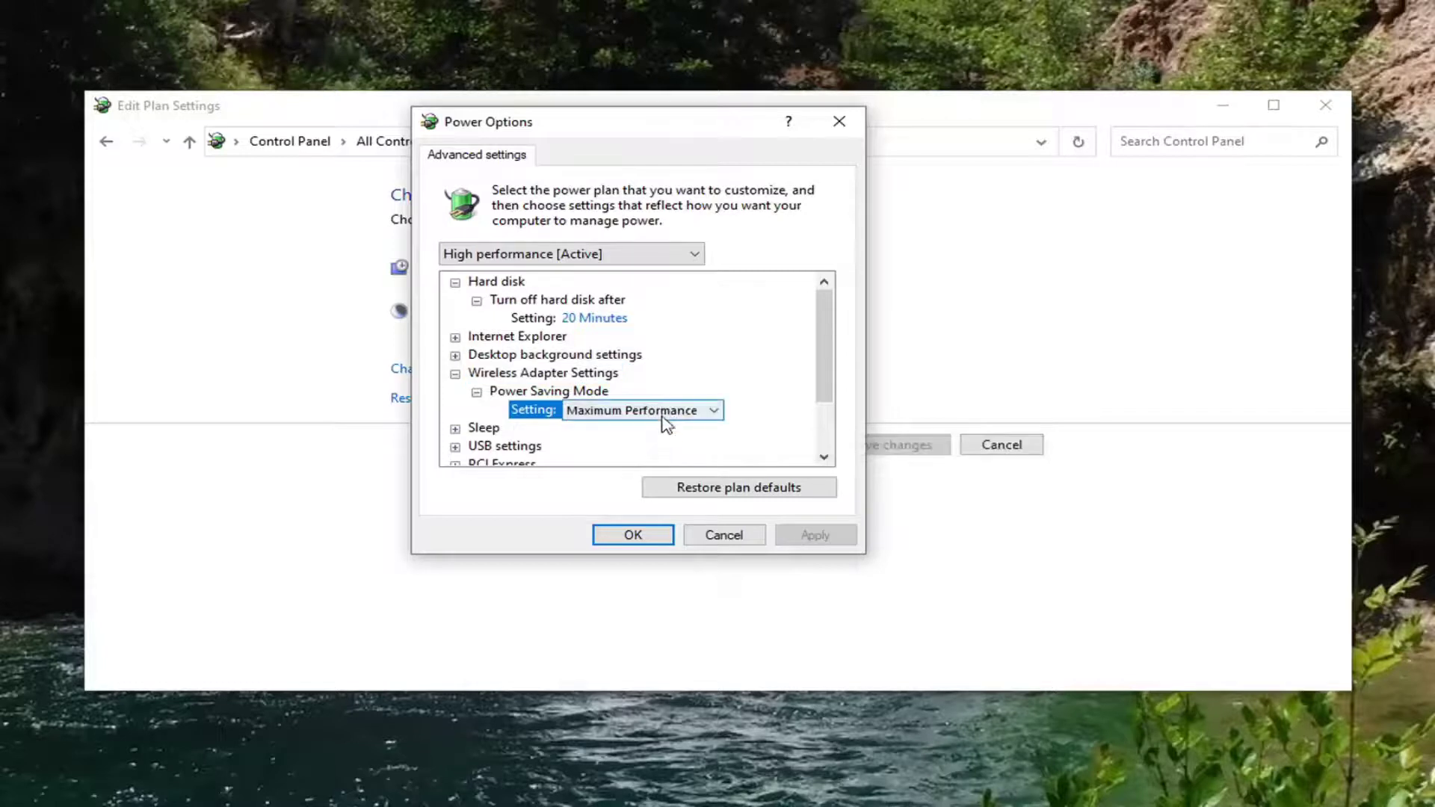
click(678, 410)
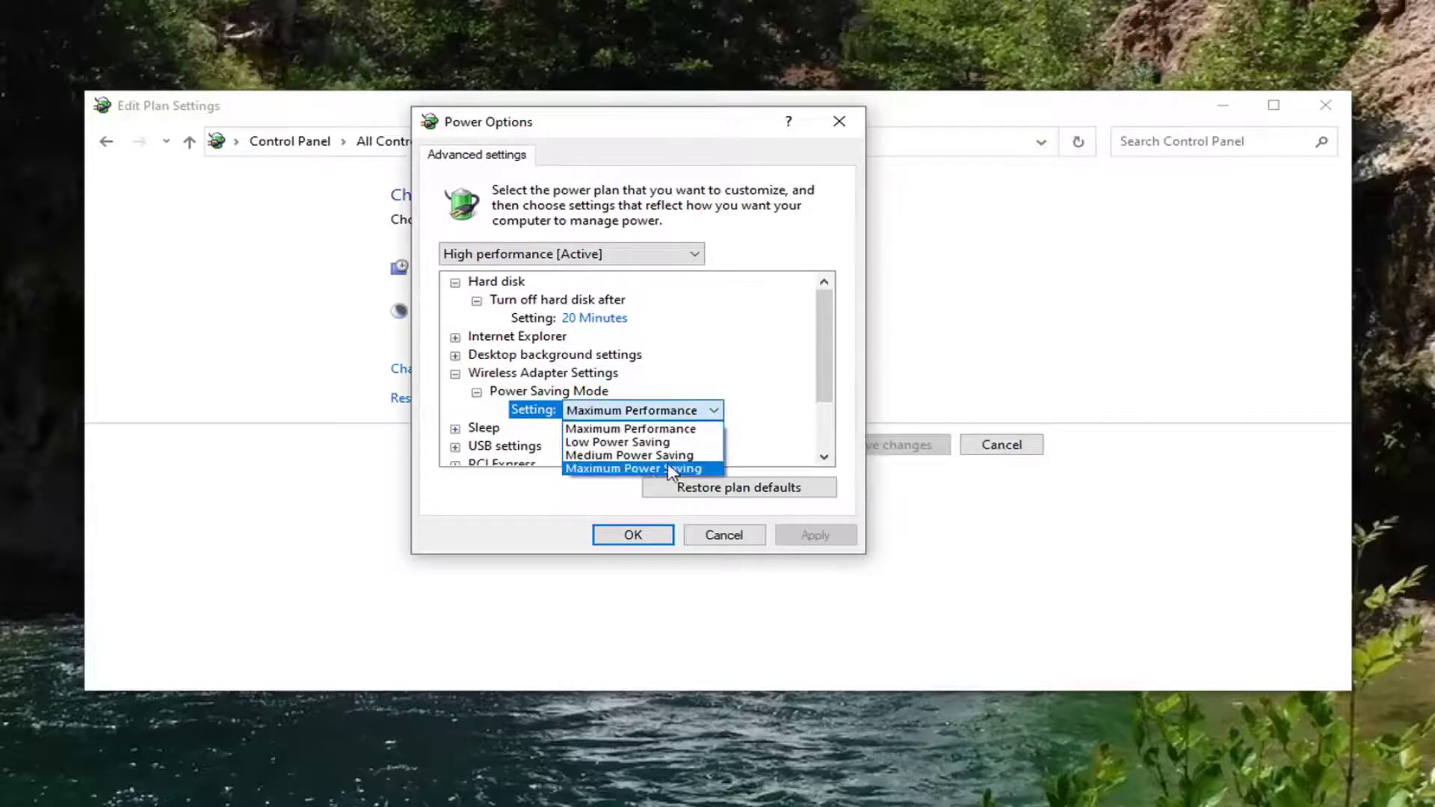
click(670, 469)
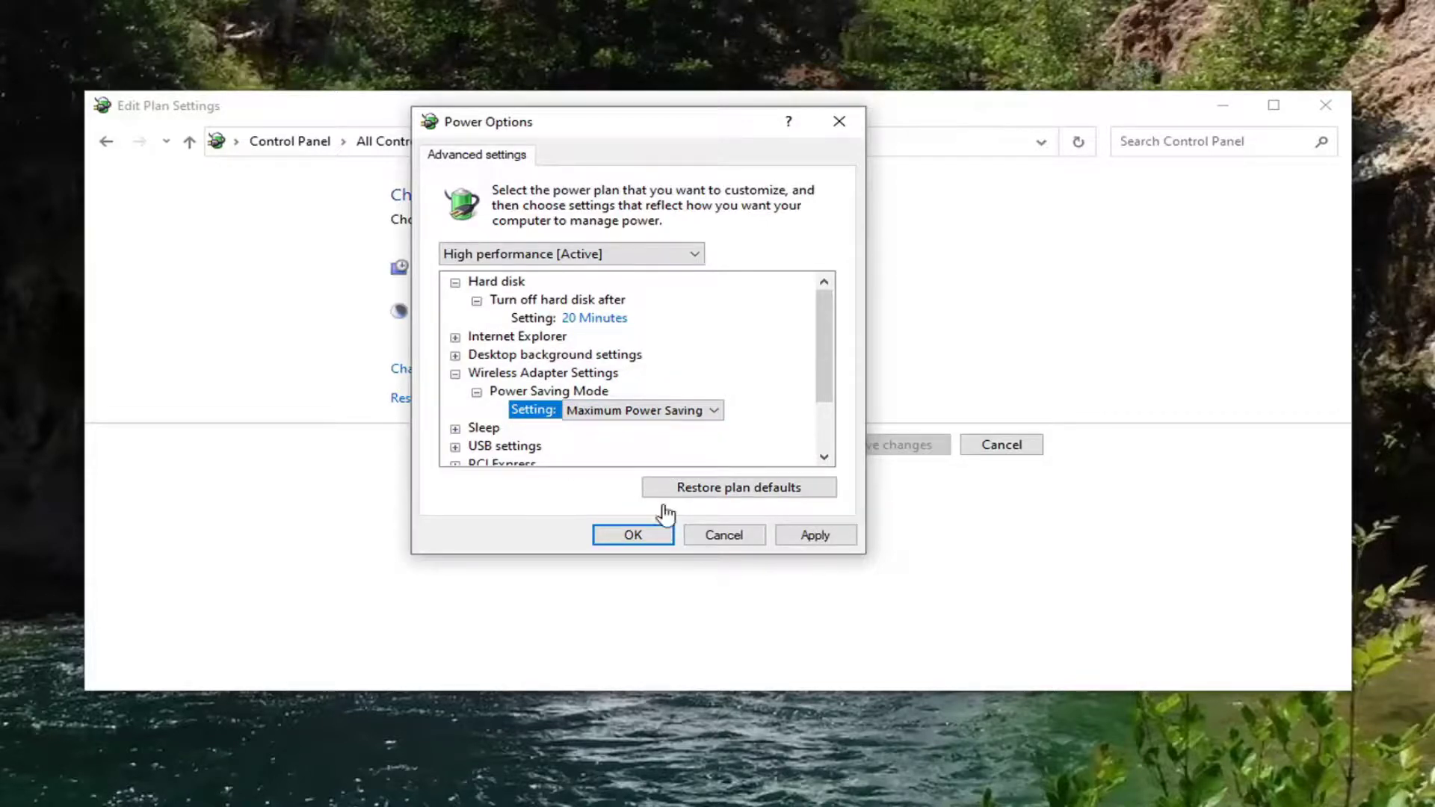
click(810, 535)
click(633, 535)
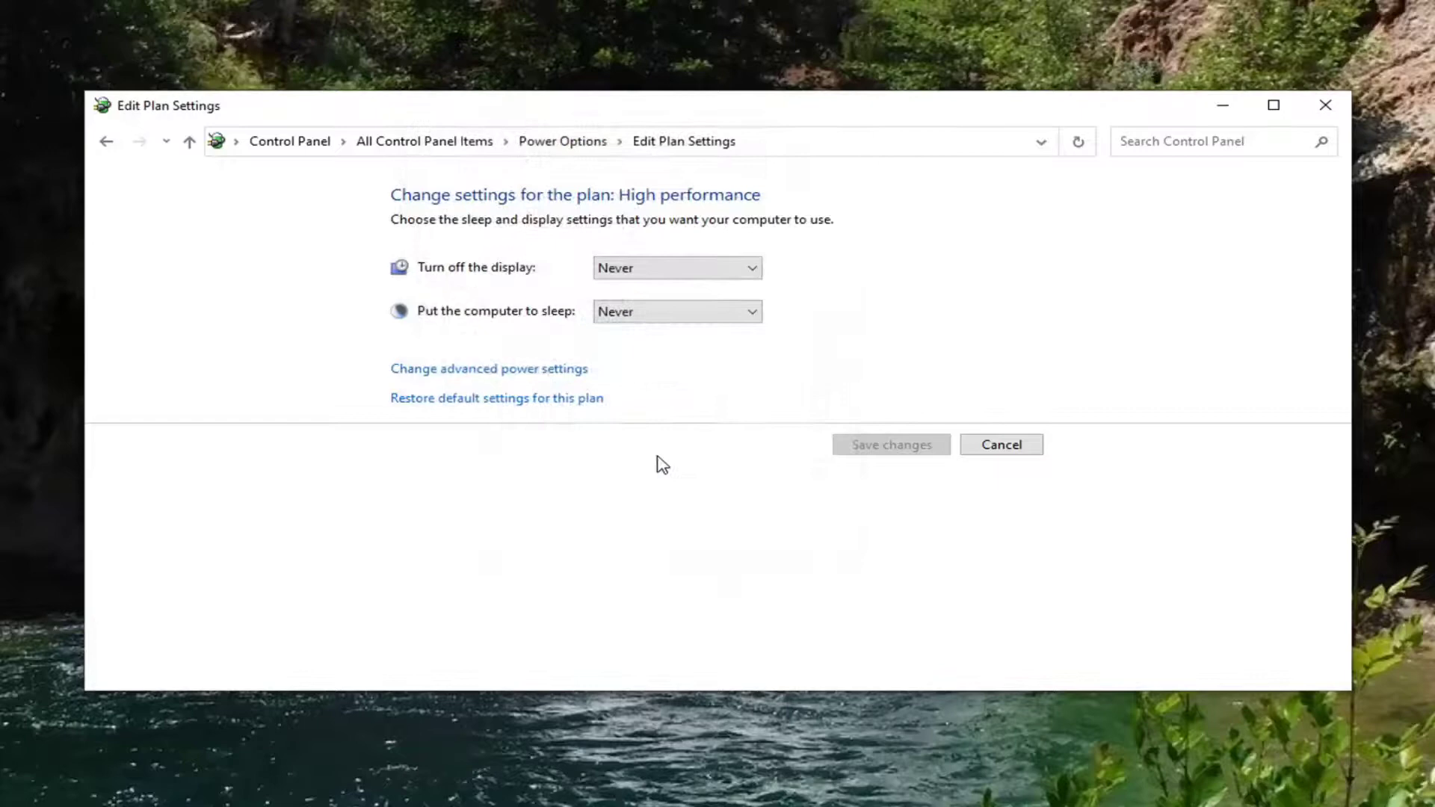
Close the High performance Edit Plan Settings window
click(1324, 105)
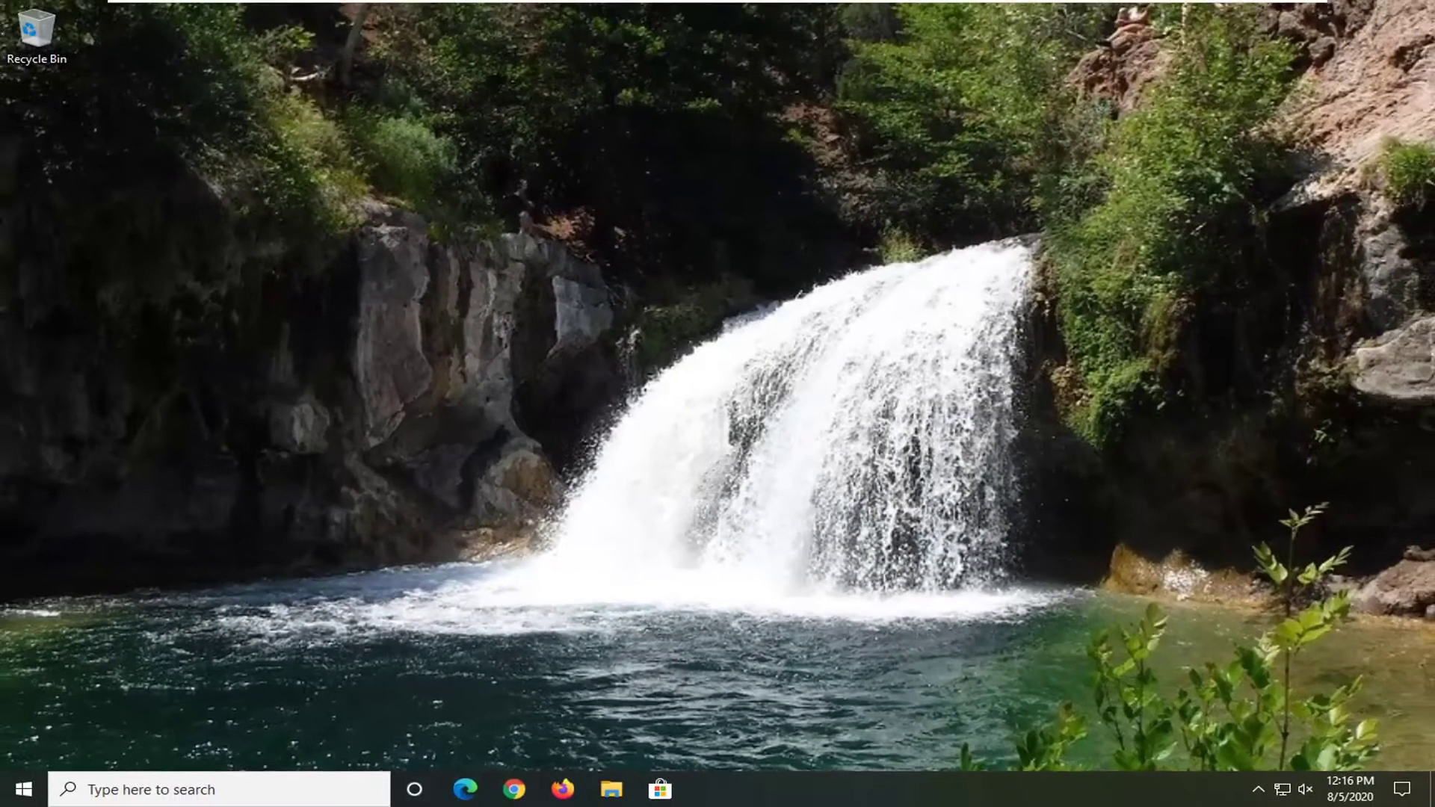